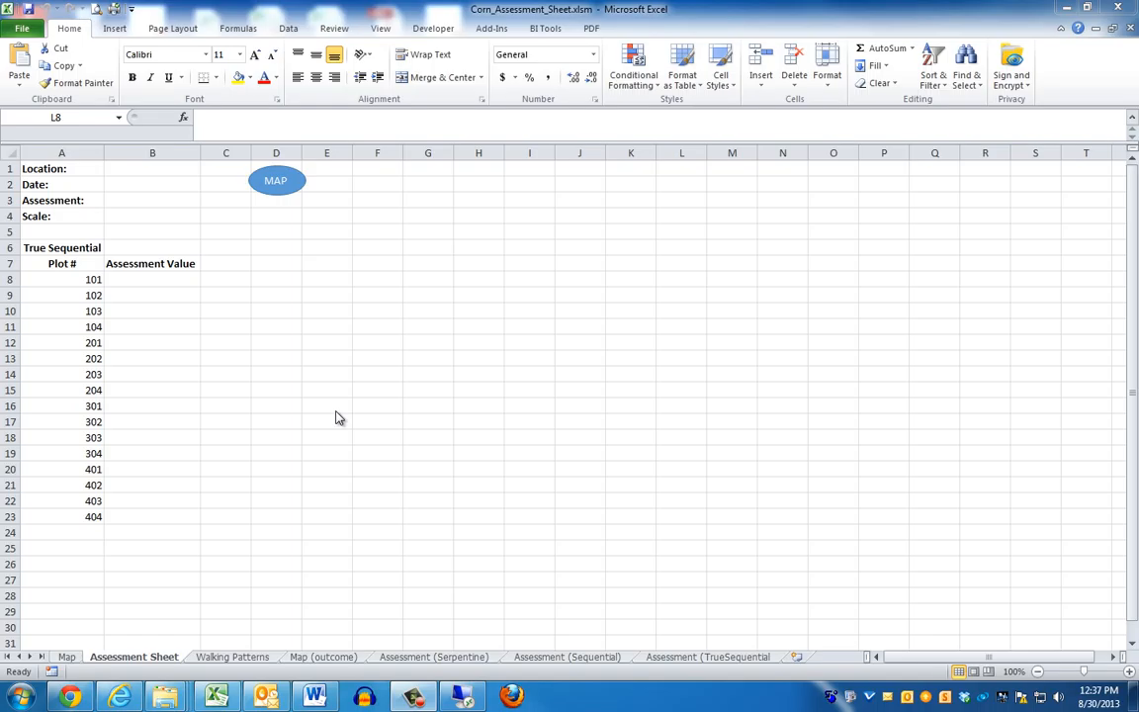
Look over the Map, Assessment Sheet, Walking Patterns and Map (outcome) sheets, ending on the Map sheet.
{"action": "left_click", "coordinate": [65, 656]}
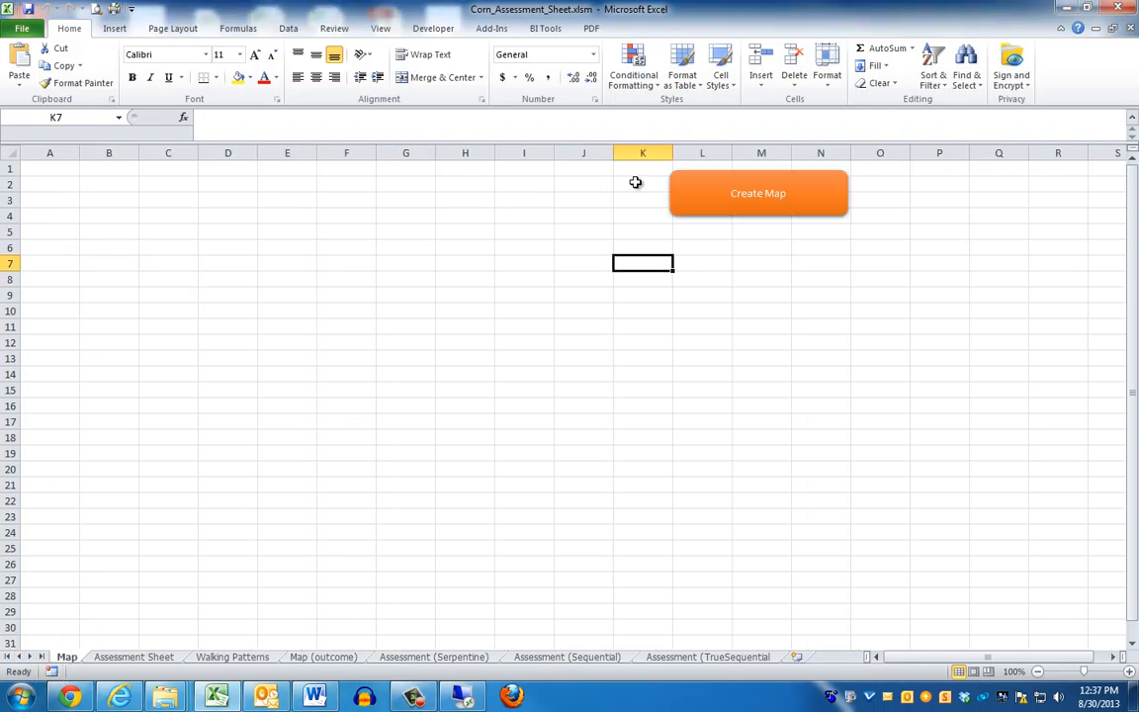
{"action": "left_click", "coordinate": [116, 656]}
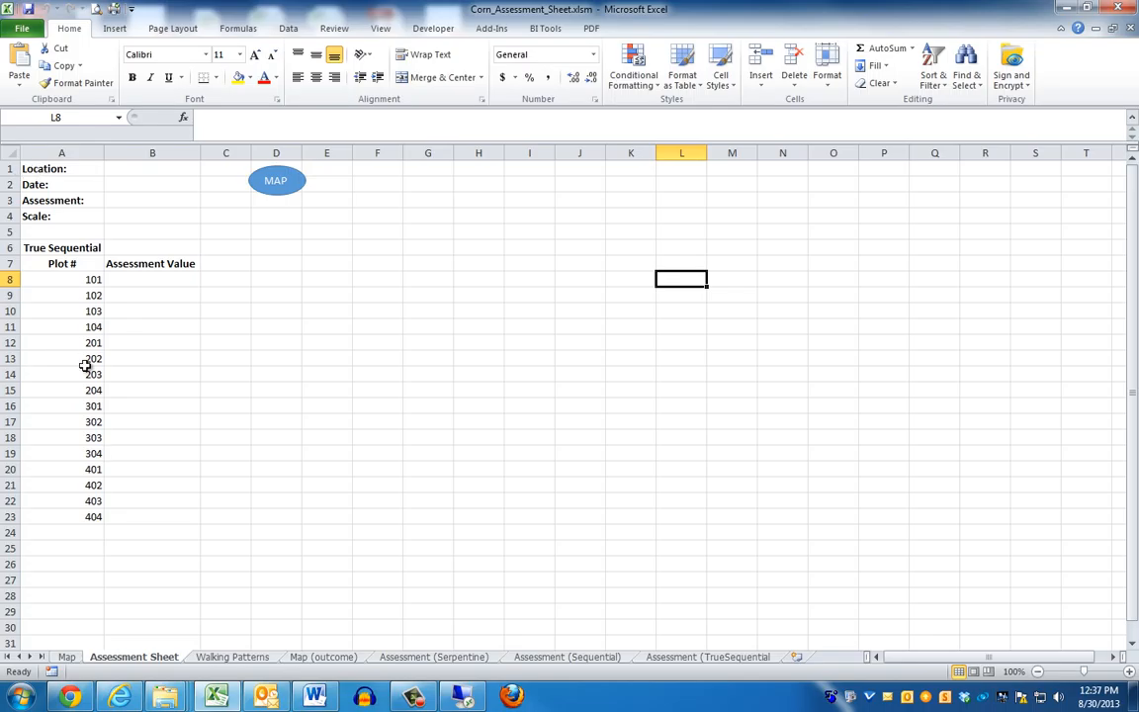
{"action": "left_click", "coordinate": [233, 657]}
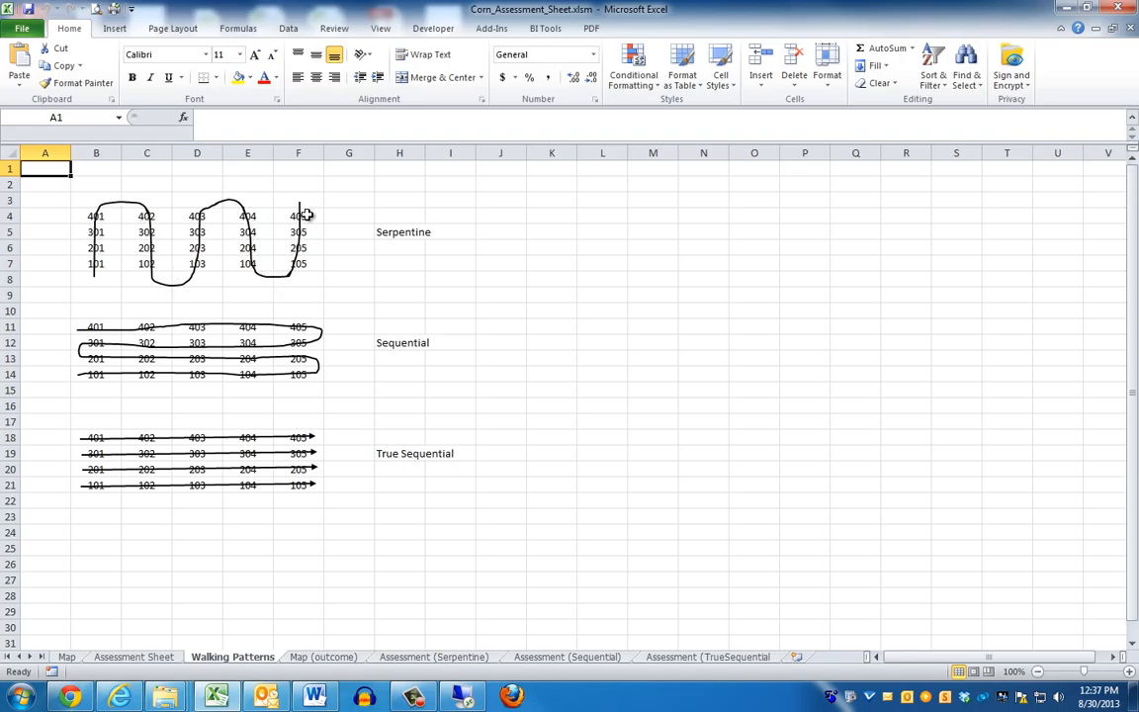
{"action": "left_click", "coordinate": [324, 656]}
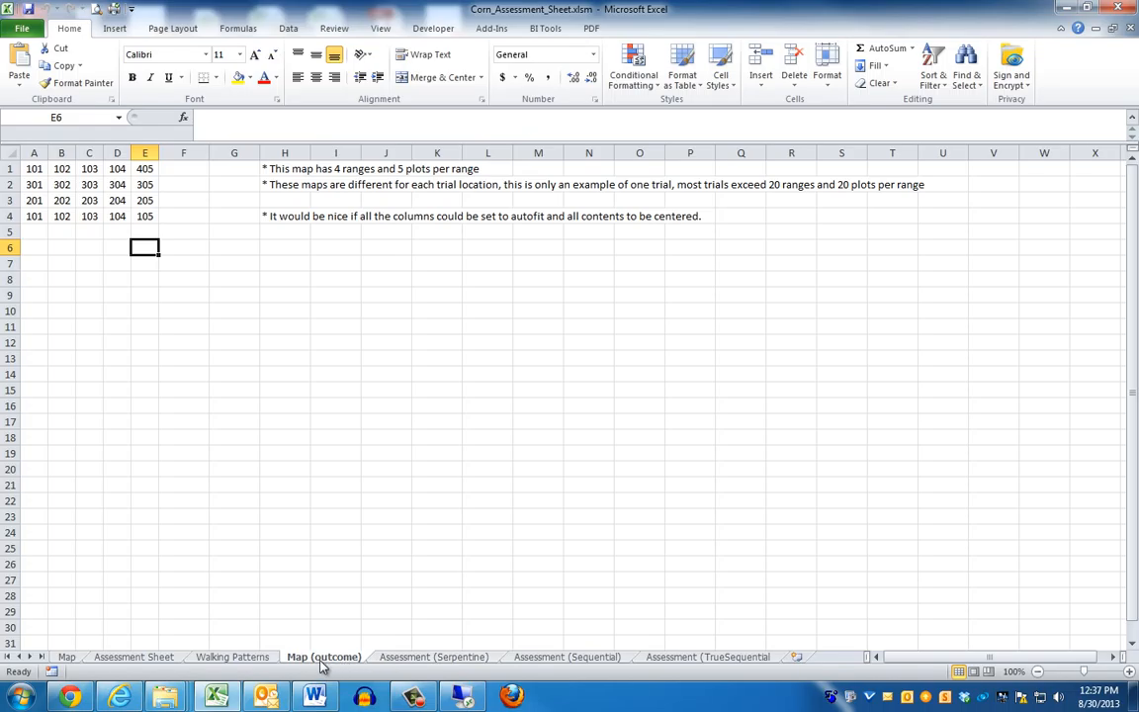
{"action": "left_click", "coordinate": [66, 656]}
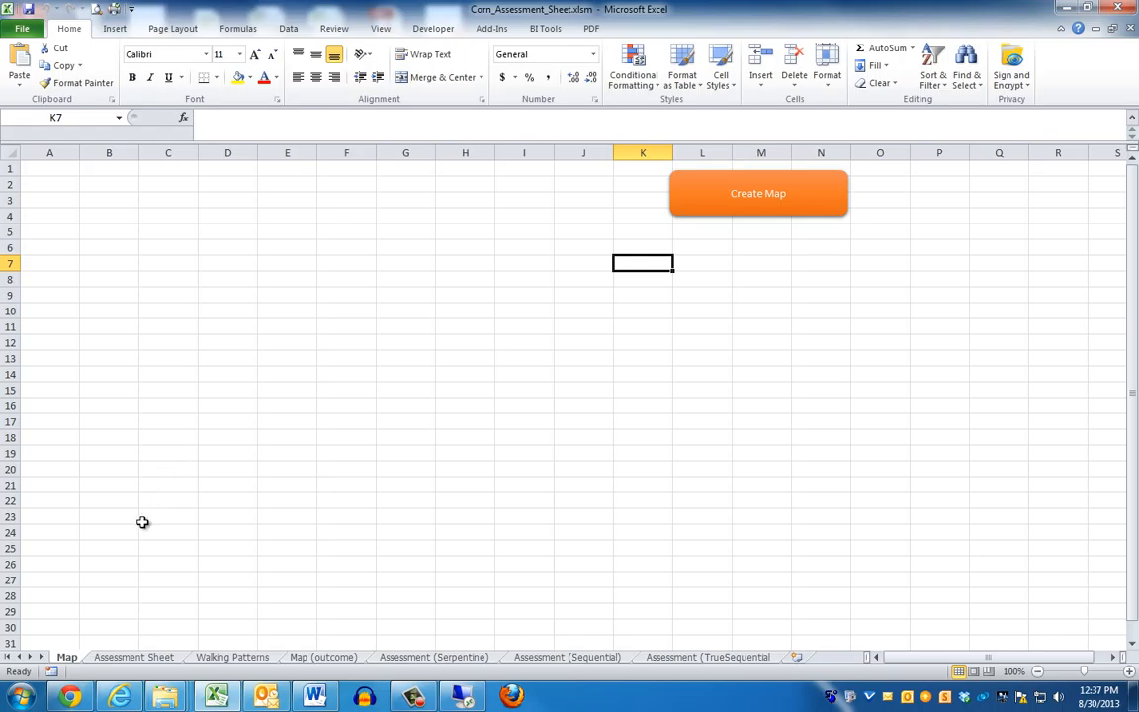
Examine the plot numbers in A8:A23 and the Assessment Value column on the Assessment Sheet.
{"action": "left_click", "coordinate": [133, 656]}
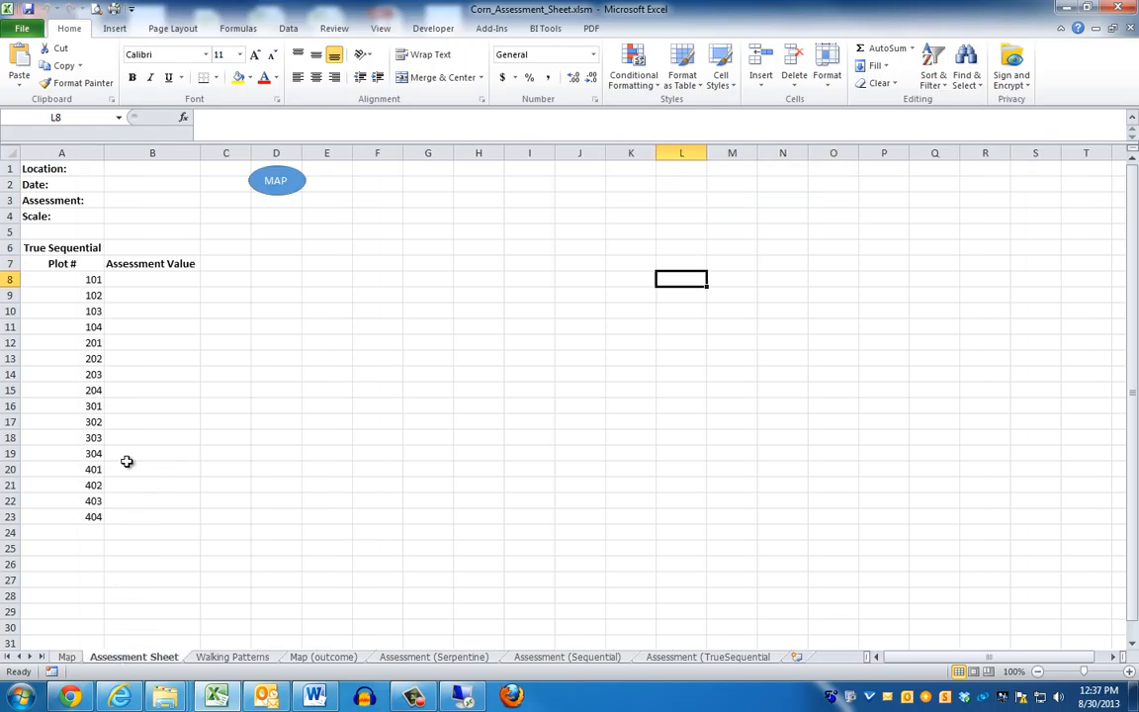
{"action": "left_click_drag", "start_coordinate": [87, 279], "coordinate": [89, 516]}
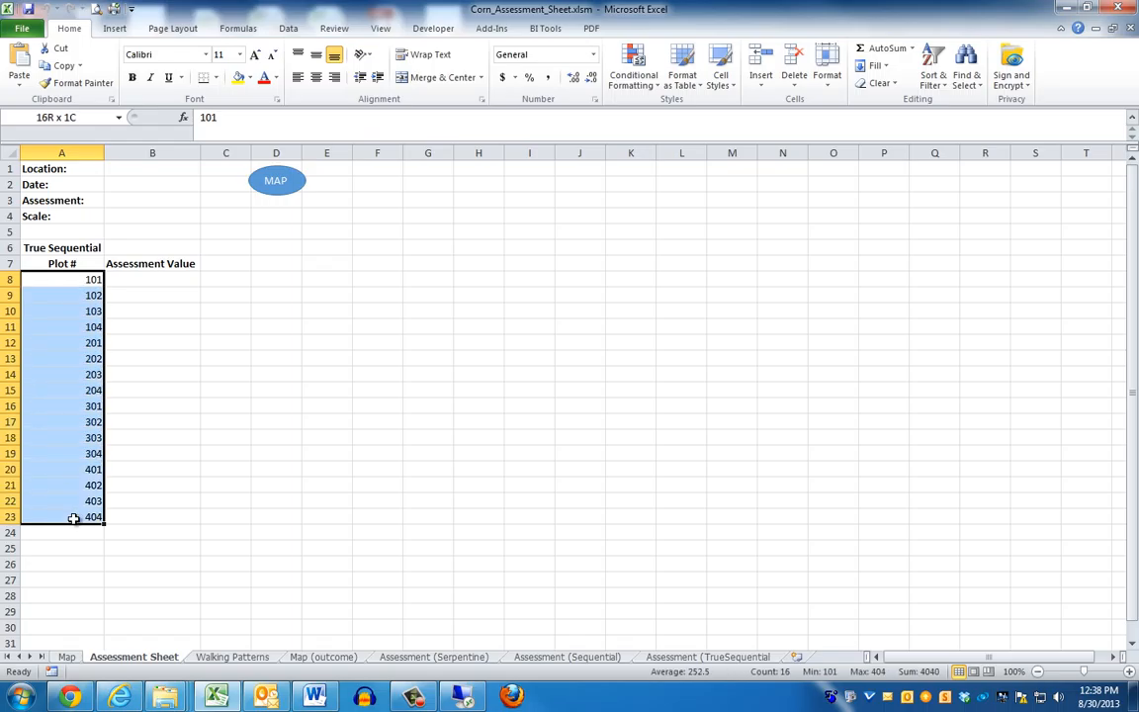
{"action": "left_click", "coordinate": [96, 528]}
{"action": "left_click", "coordinate": [153, 280]}
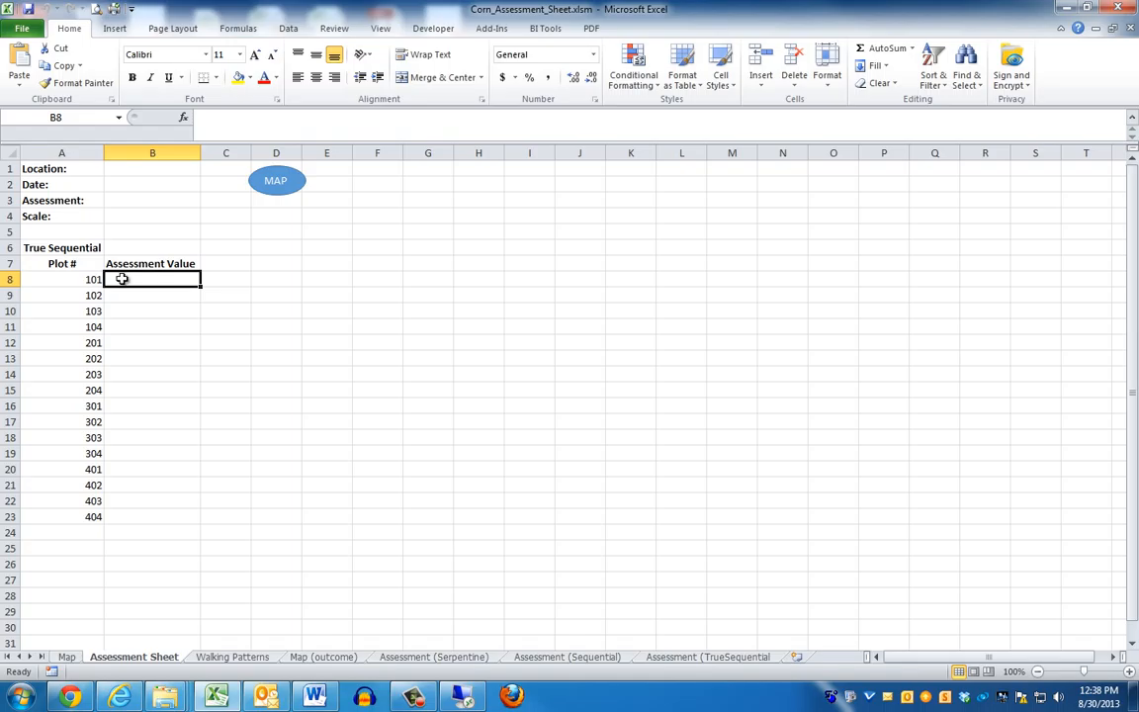
{"action": "left_click", "coordinate": [81, 281]}
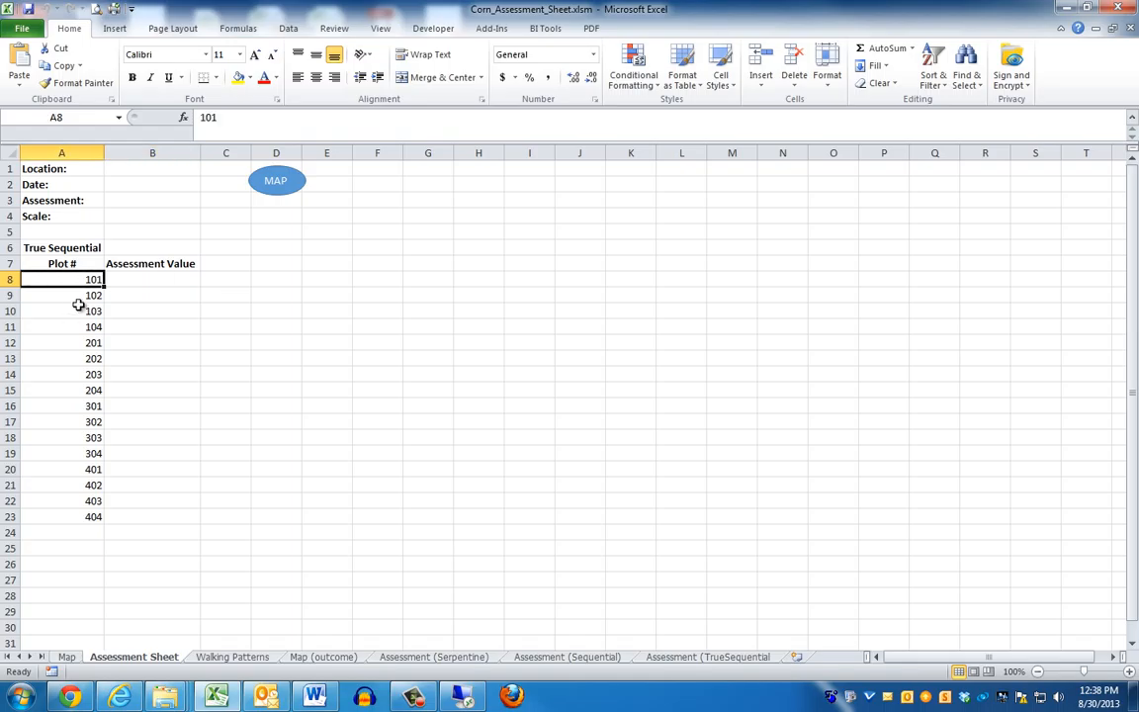
{"action": "left_click", "coordinate": [129, 280]}
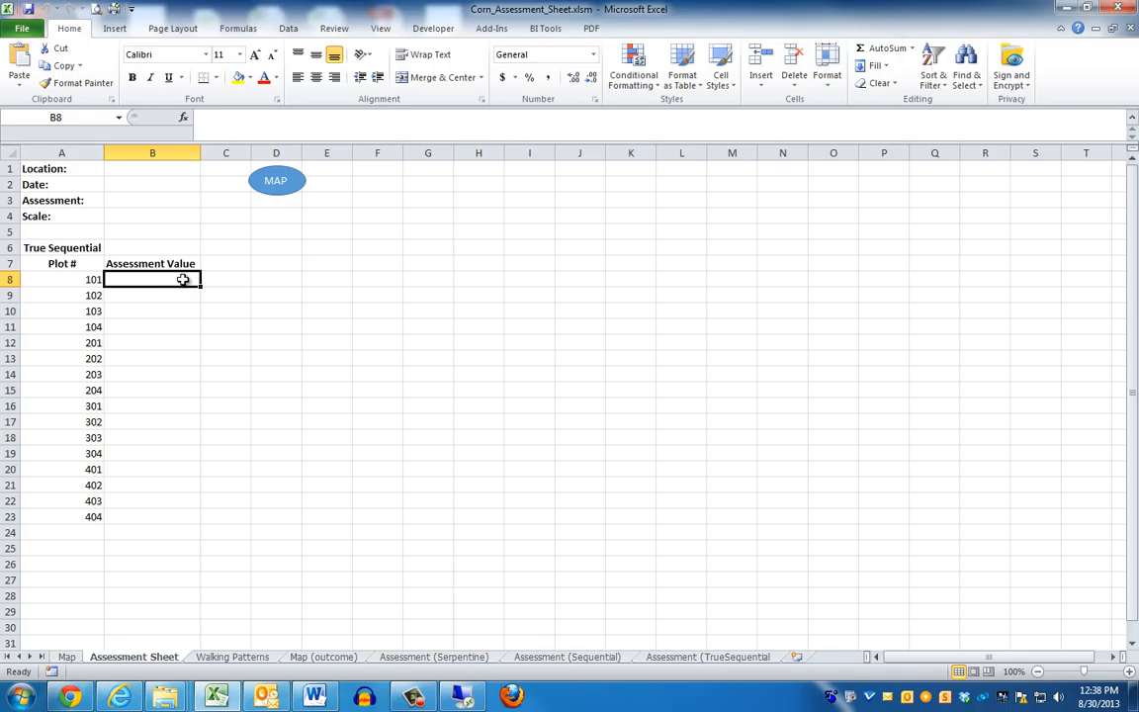
{"action": "left_click_drag", "start_coordinate": [84, 282], "coordinate": [66, 511]}
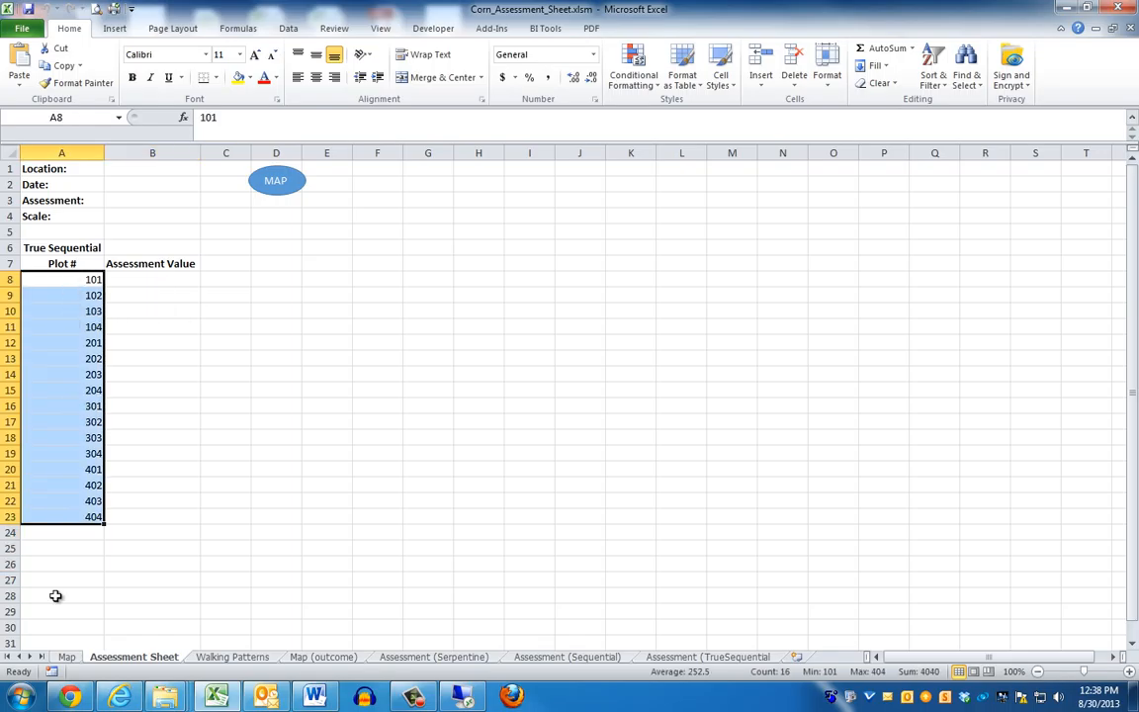
{"action": "left_click", "coordinate": [56, 596]}
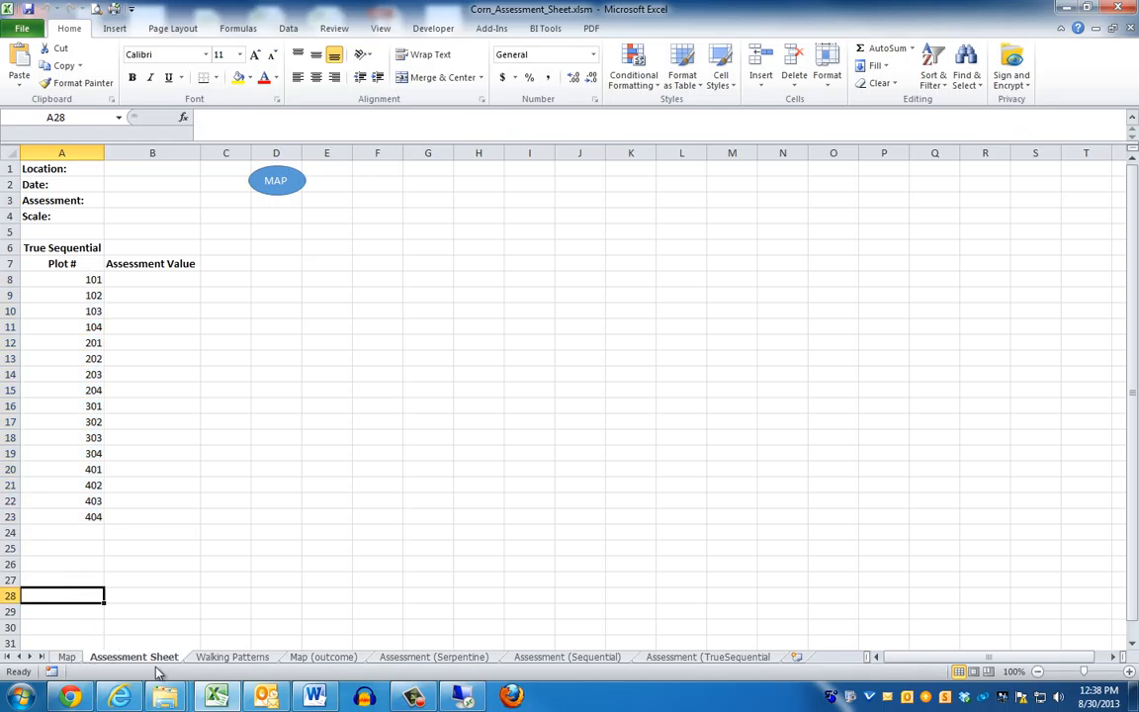
Review the Serpentine, Sequential and True Sequential diagrams on the Walking Patterns sheet and return to the Assessment Sheet.
{"action": "left_click", "coordinate": [231, 657]}
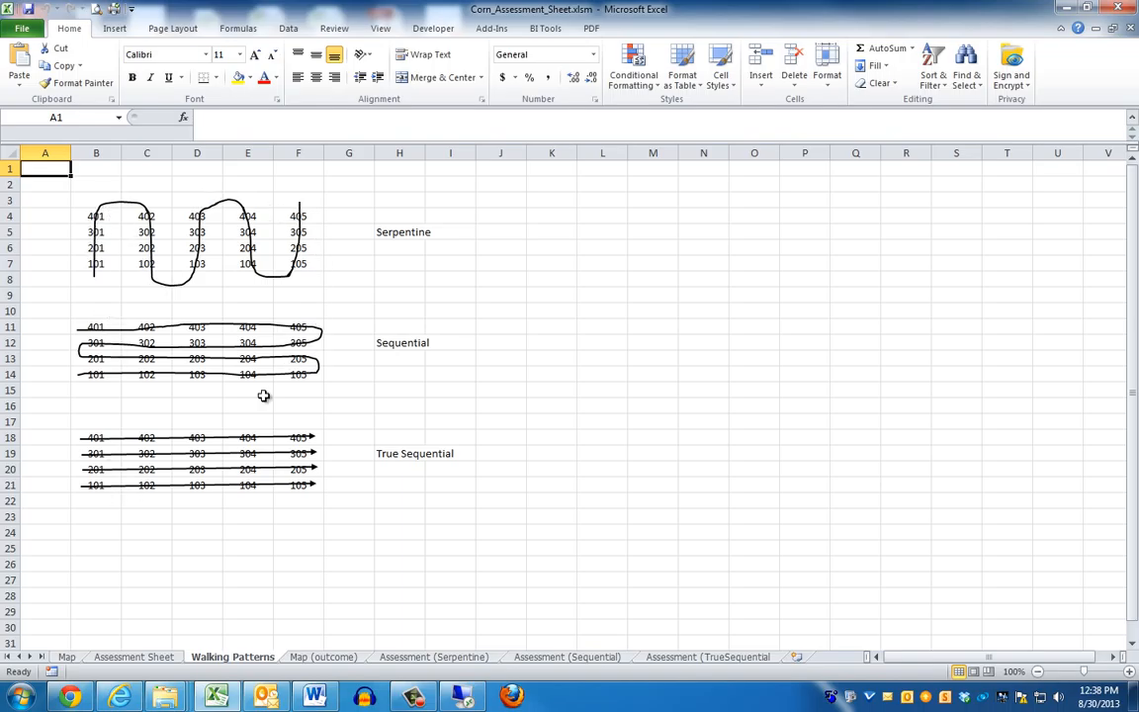
{"action": "left_click", "coordinate": [182, 623]}
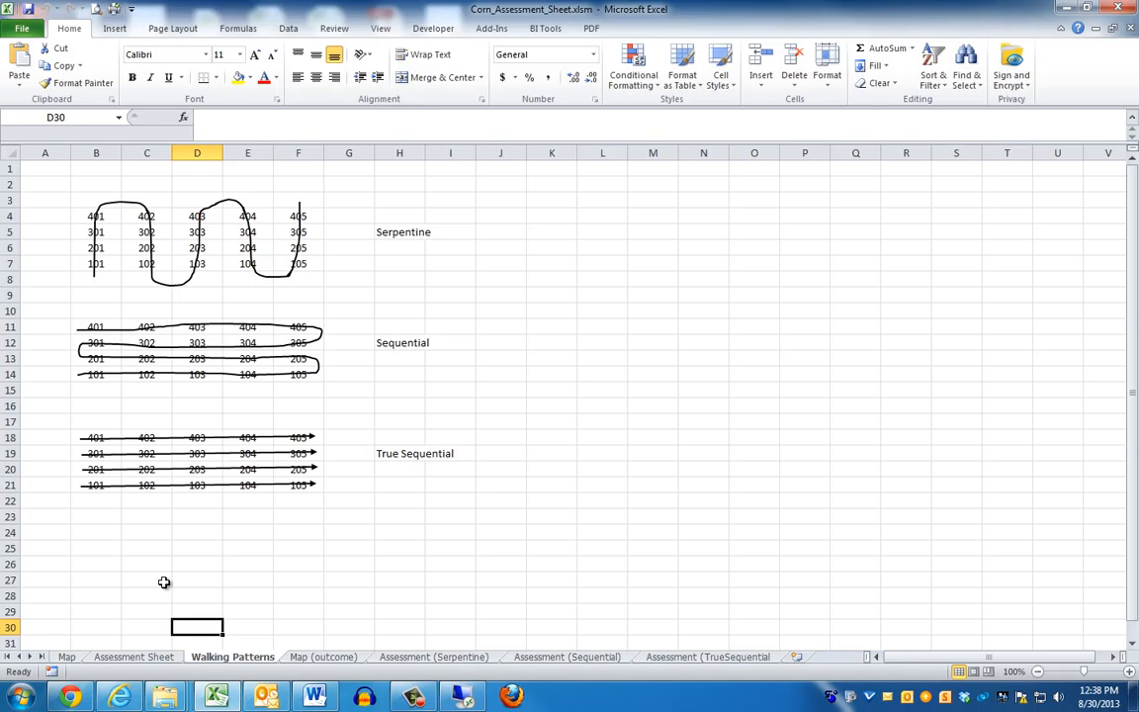
{"action": "left_click", "coordinate": [138, 657]}
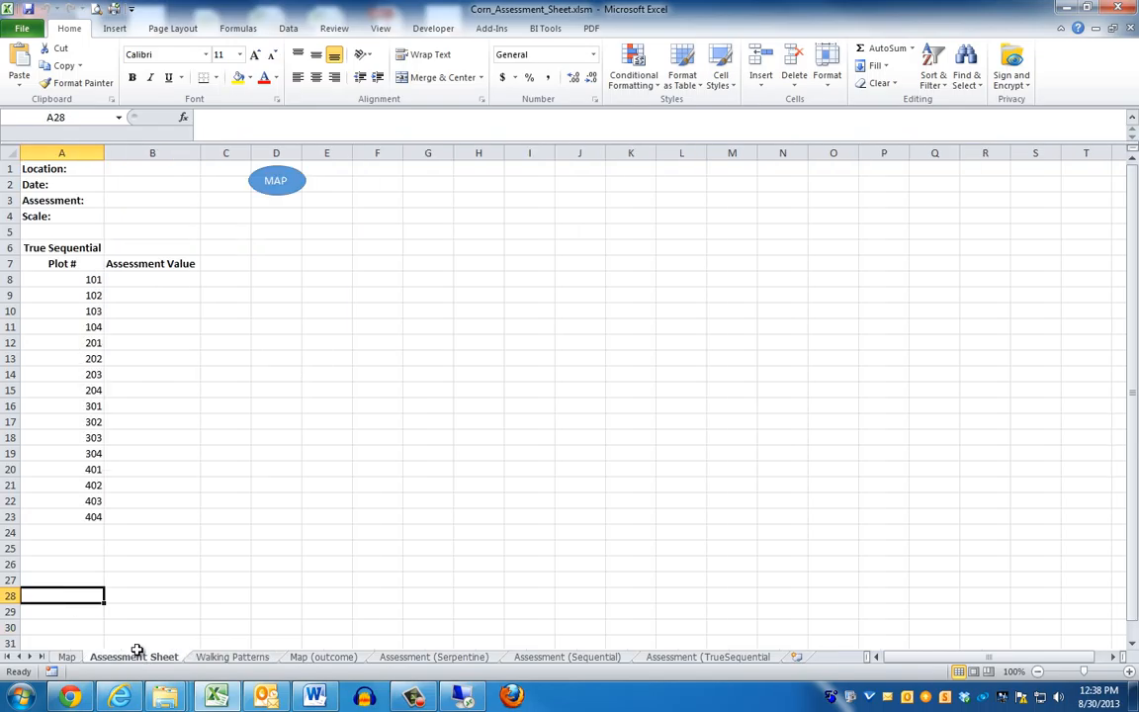
{"action": "left_click", "coordinate": [150, 590]}
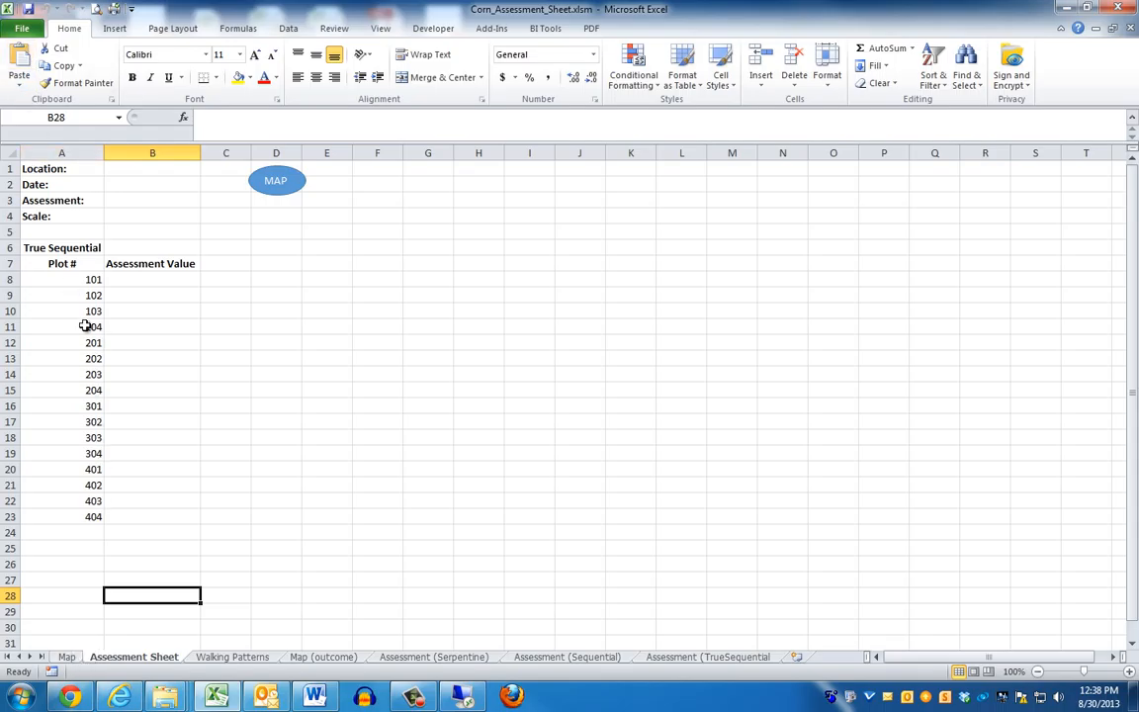
Open the ThisWorkbook code in the Visual Basic editor and run the Workbook_Open procedure, moving the Create Map form aside.
{"action": "key", "text": "alt+F11"}
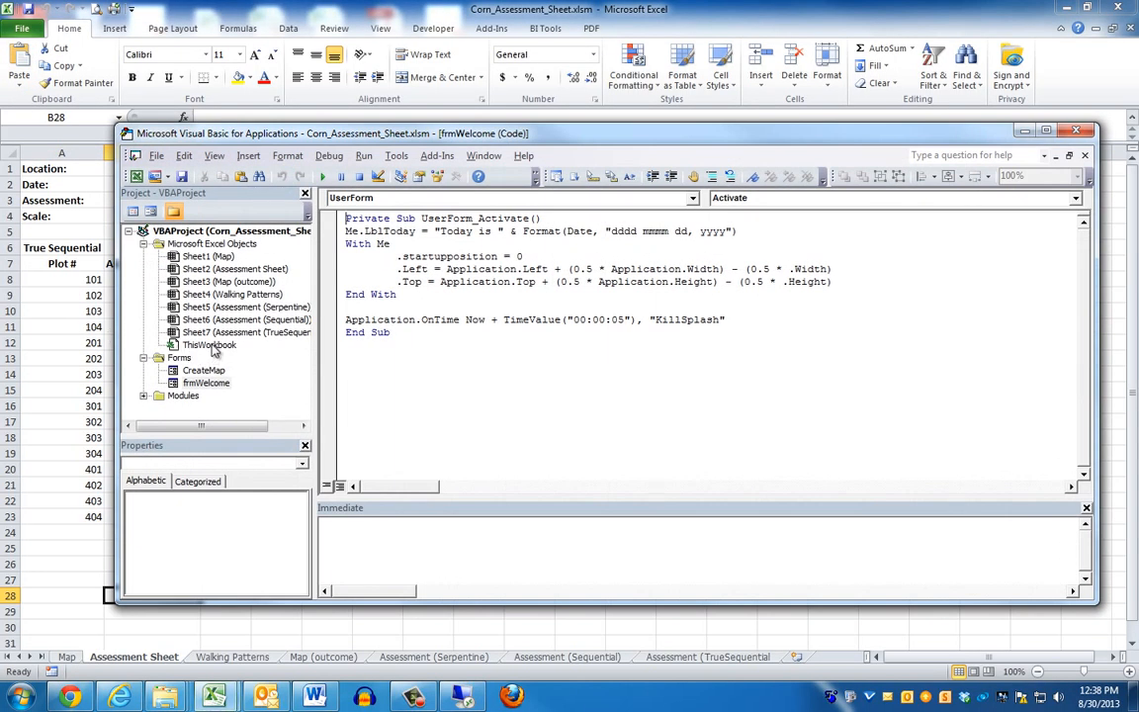
{"action": "double_click", "coordinate": [209, 344]}
{"action": "left_click", "coordinate": [384, 244]}
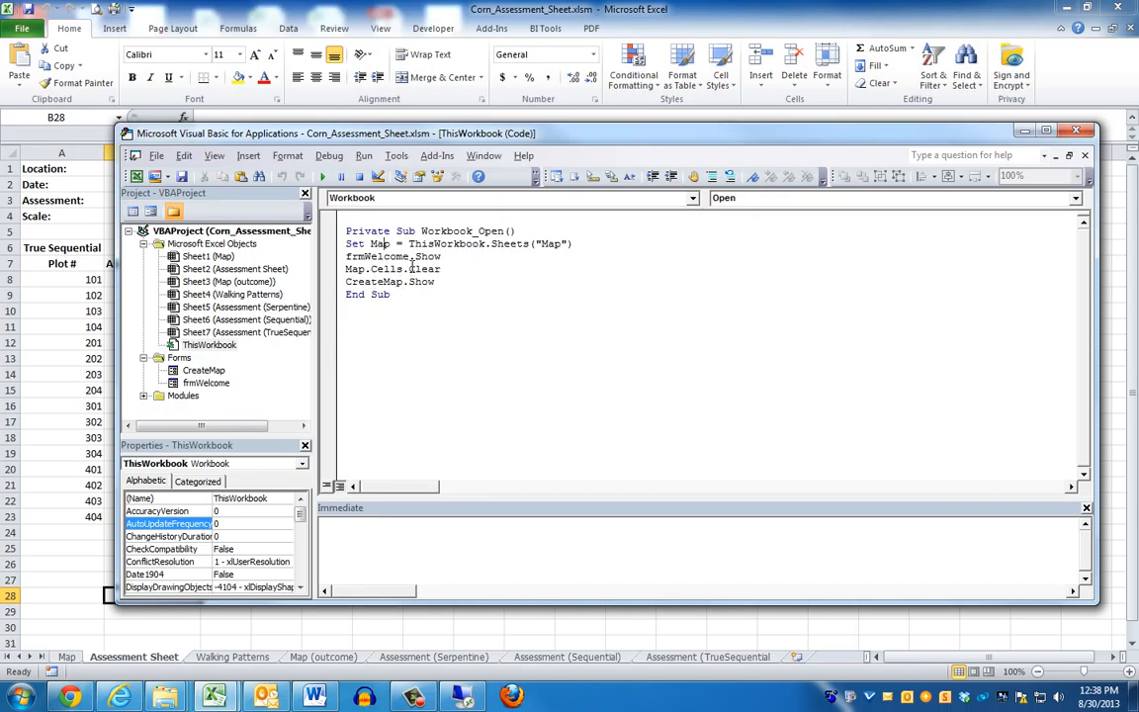
{"action": "key", "text": "F5"}
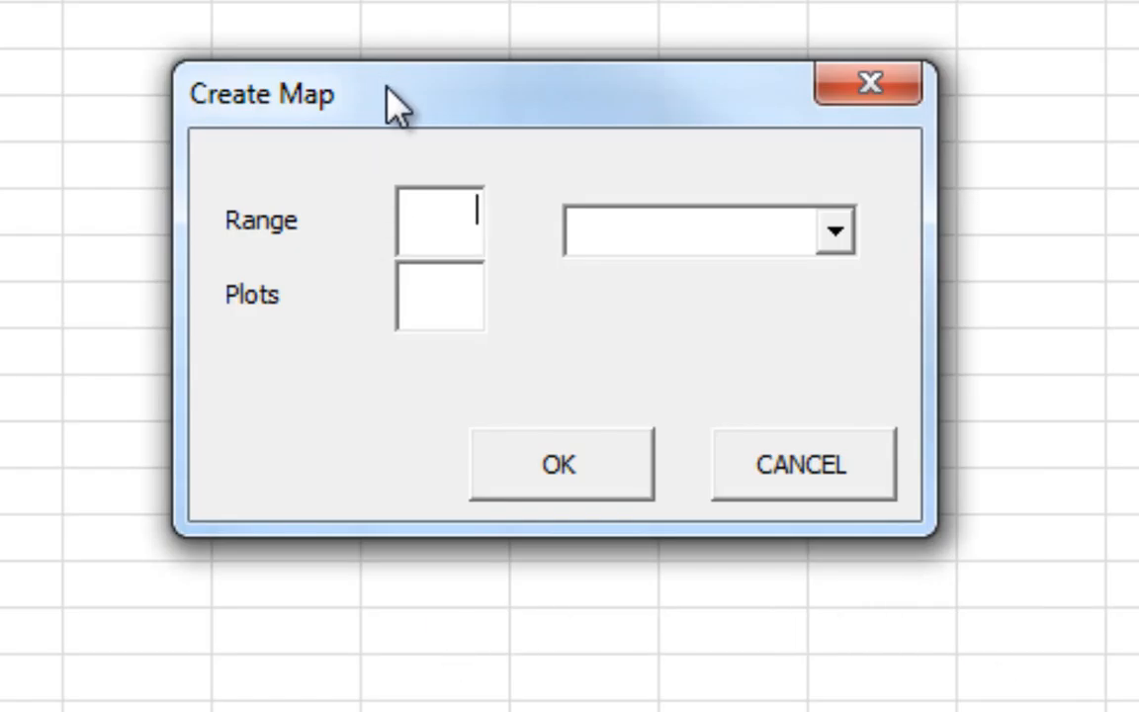
{"action": "left_click_drag", "start_coordinate": [395, 104], "coordinate": [0, 55]}
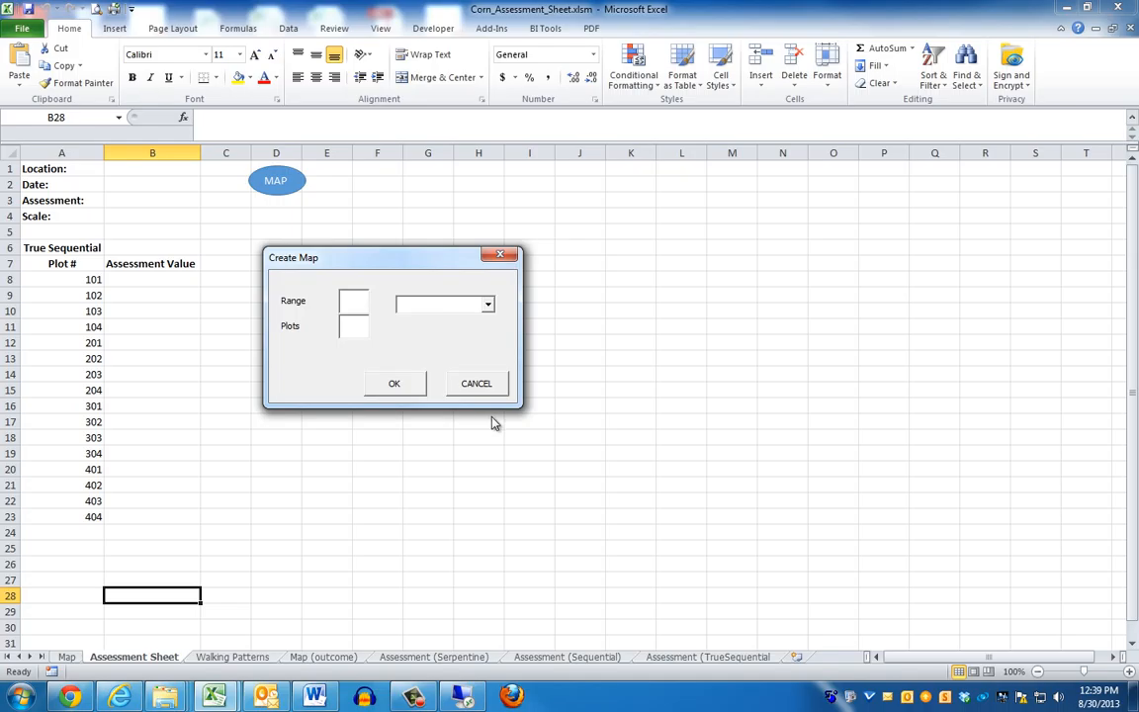
Generate a map with Range 4, Plots 7 and the Serpentine pattern, and close the Visual Basic editor.
{"action": "type", "text": "4"}
{"action": "key", "text": "Tab"}
{"action": "type", "text": "7"}
{"action": "key", "text": "Tab"}
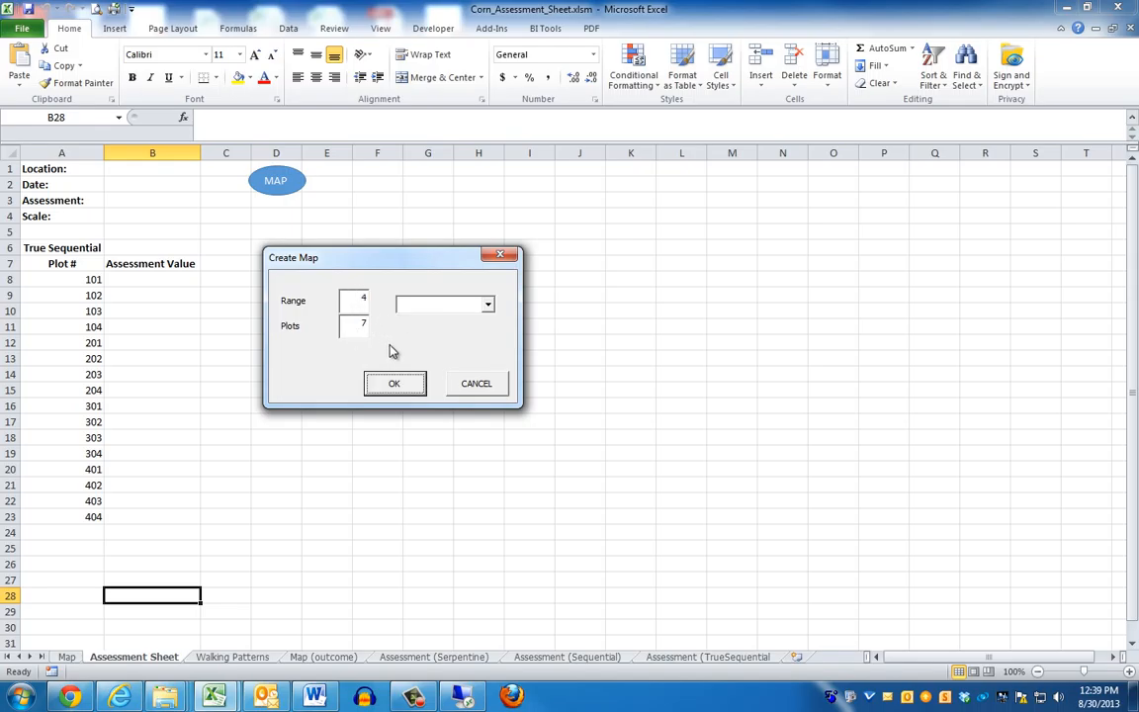
{"action": "left_click", "coordinate": [488, 305]}
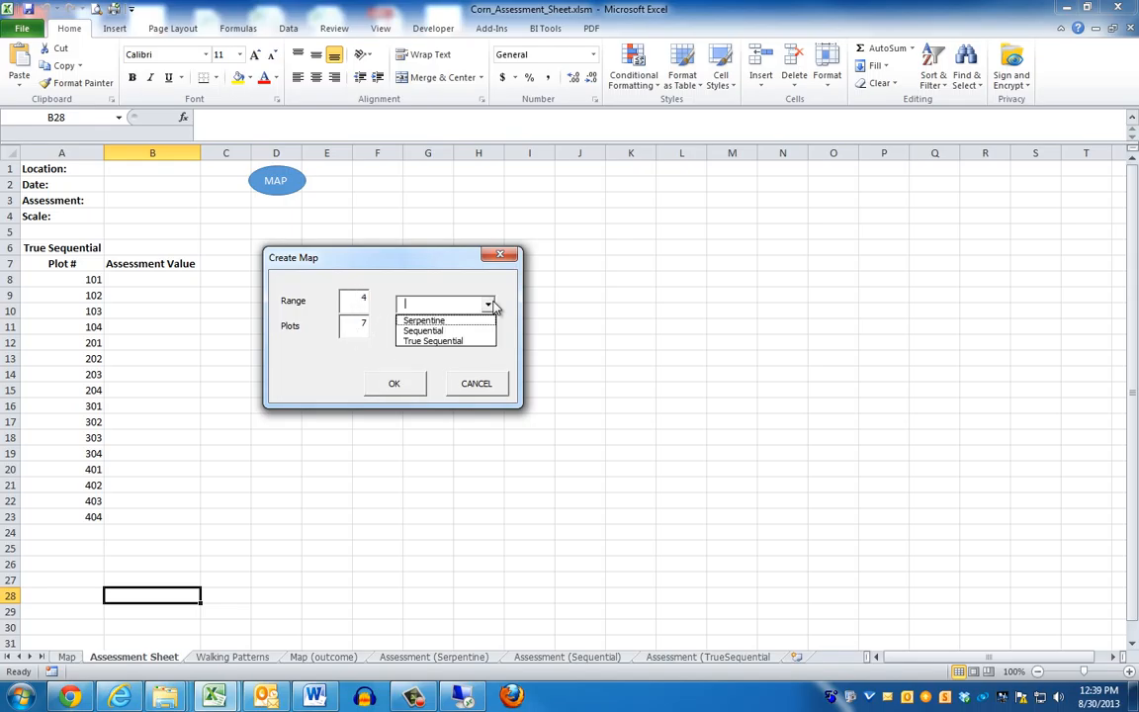
{"action": "left_click", "coordinate": [451, 321]}
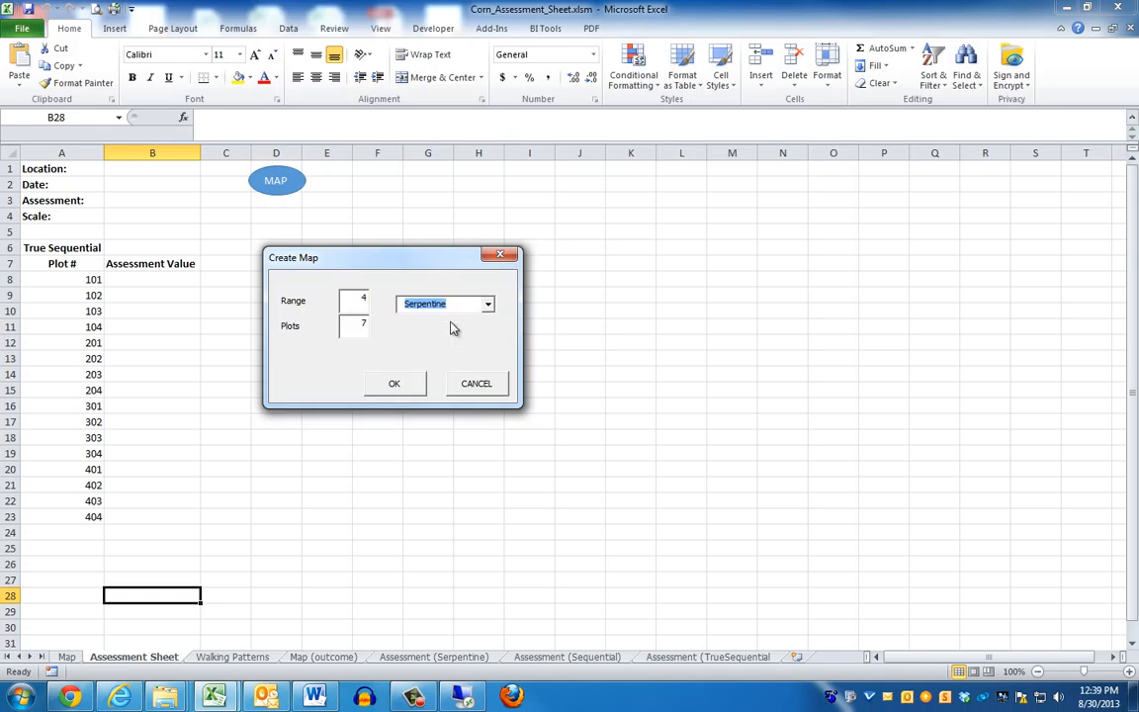
{"action": "left_click", "coordinate": [402, 388]}
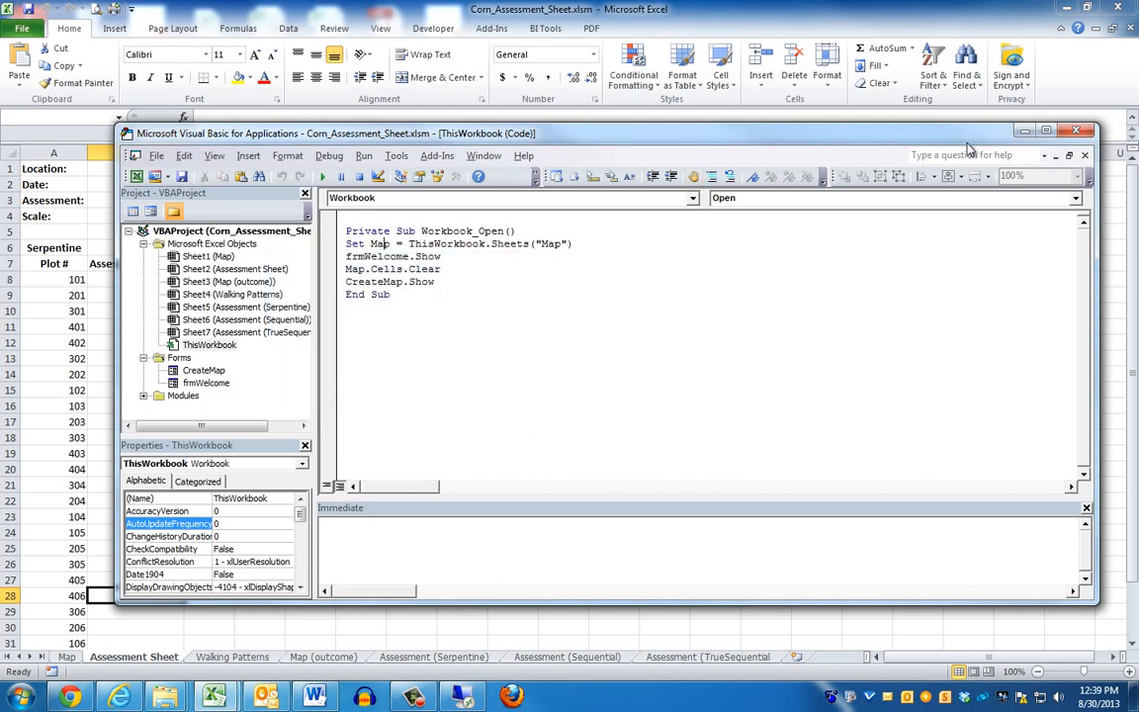
{"action": "left_click", "coordinate": [1079, 131]}
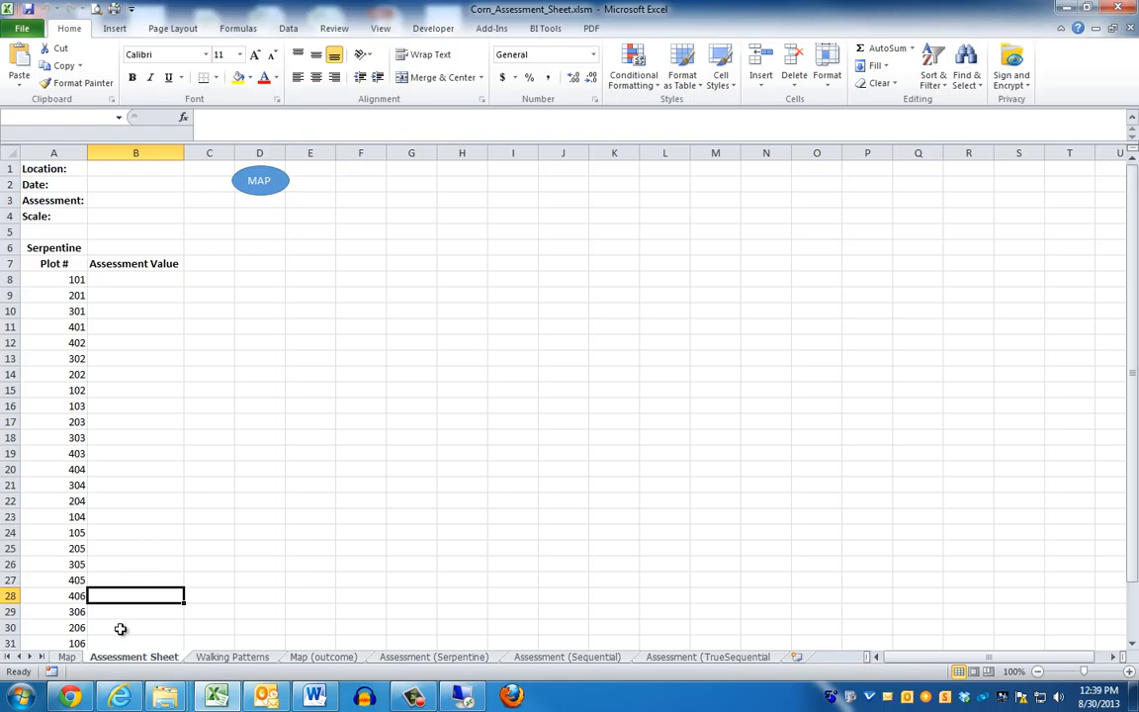
Inspect the walking pattern heading in A6 and the full generated plot list in A8:A35.
{"action": "left_click", "coordinate": [60, 247]}
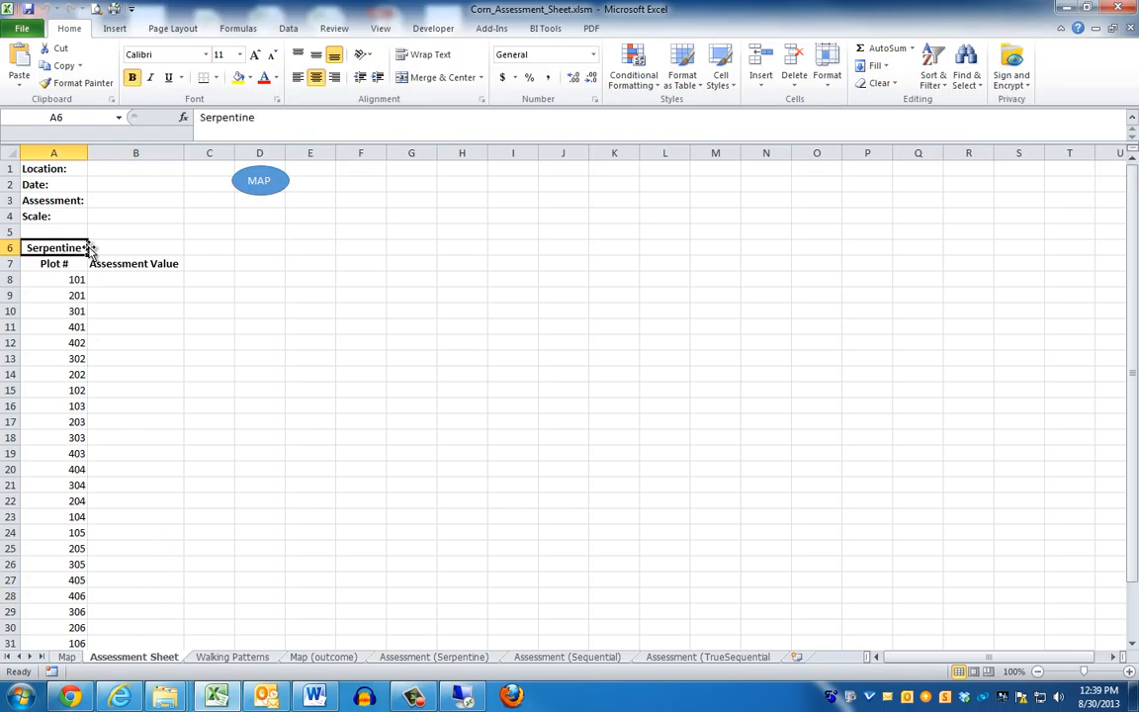
{"action": "left_click_drag", "start_coordinate": [74, 279], "coordinate": [50, 591]}
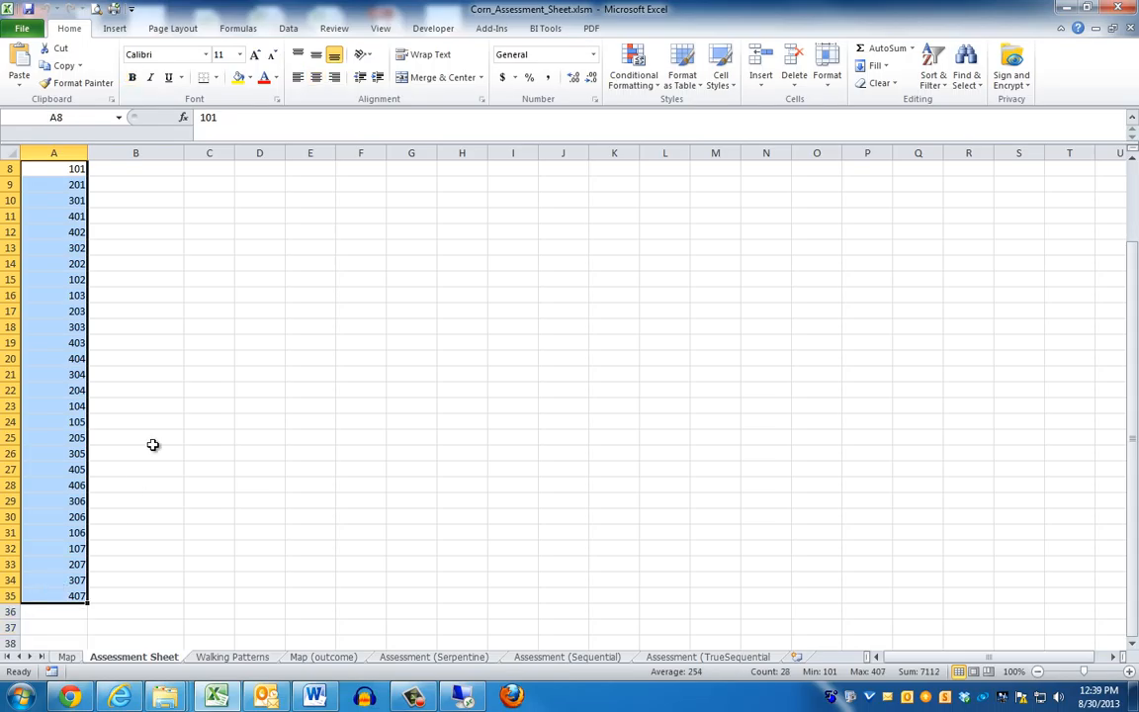
{"action": "scroll", "coordinate": [152, 441], "scroll_direction": "up", "scroll_amount": 3}
Compare the generated plot order with the Map (outcome), Assessment (Serpentine) and Walking Patterns sheets.
{"action": "left_click", "coordinate": [308, 658]}
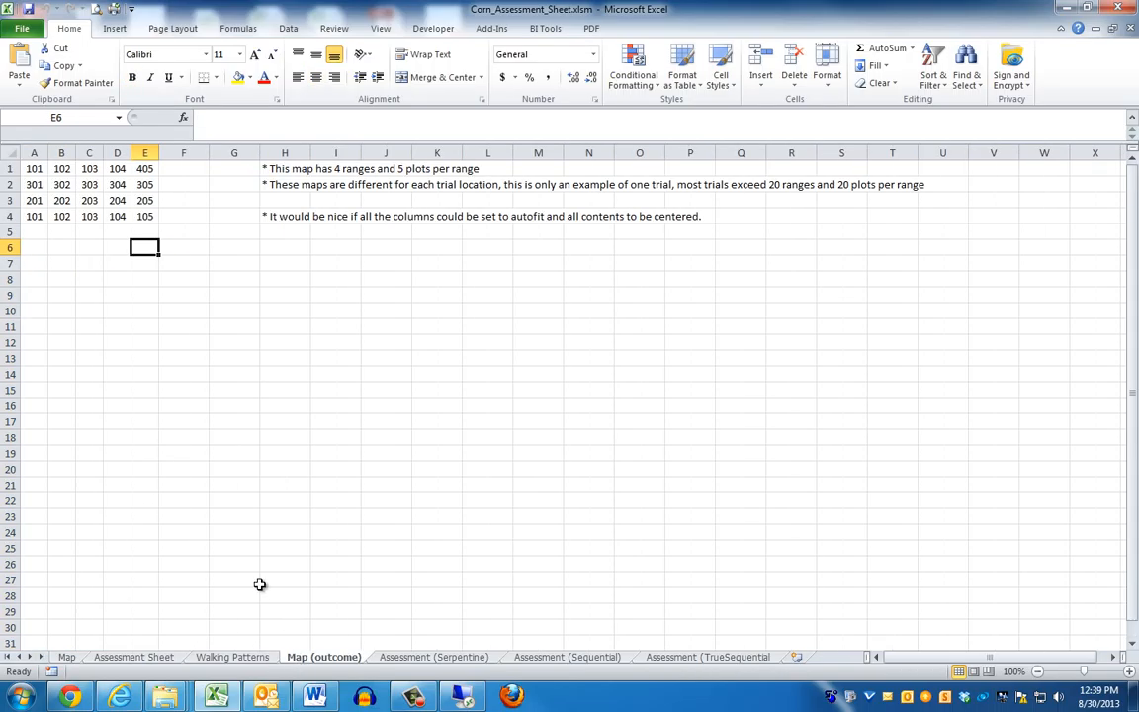
{"action": "left_click", "coordinate": [425, 657]}
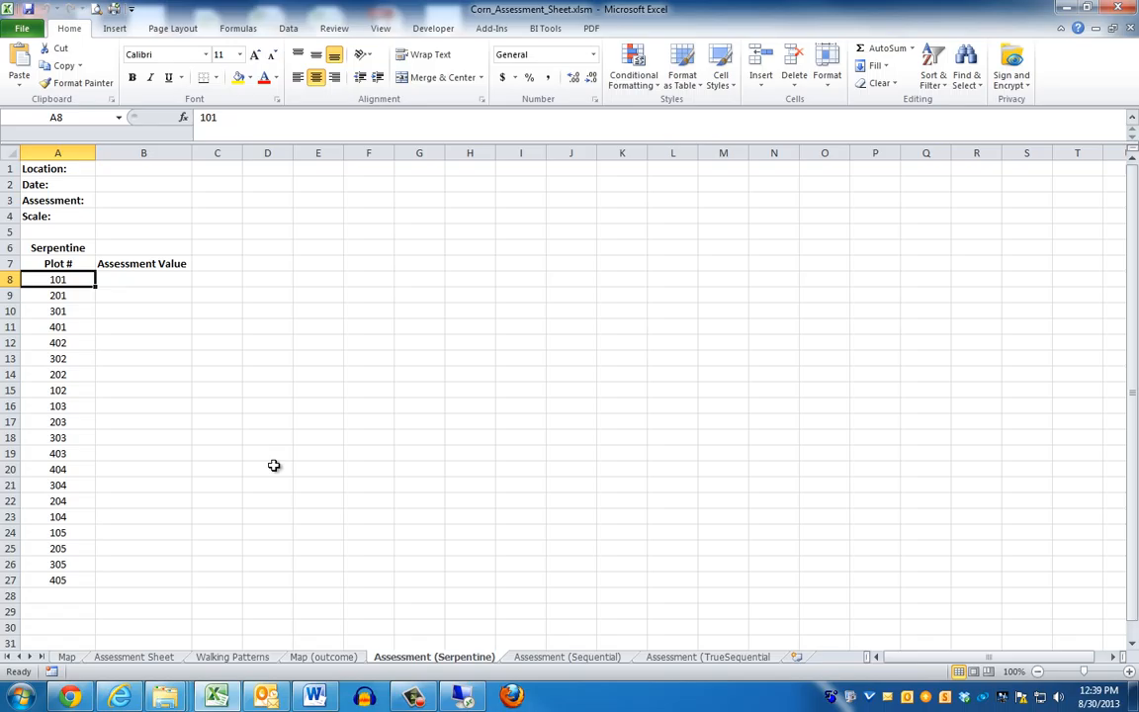
{"action": "left_click", "coordinate": [233, 656]}
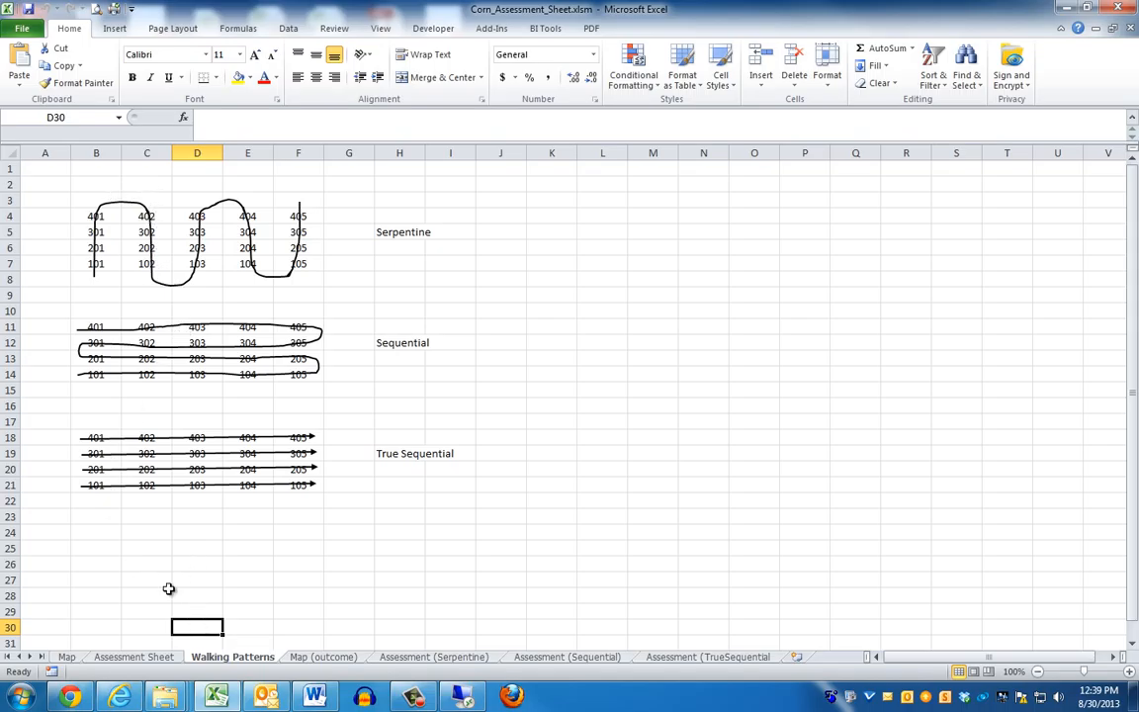
{"action": "left_click", "coordinate": [133, 657]}
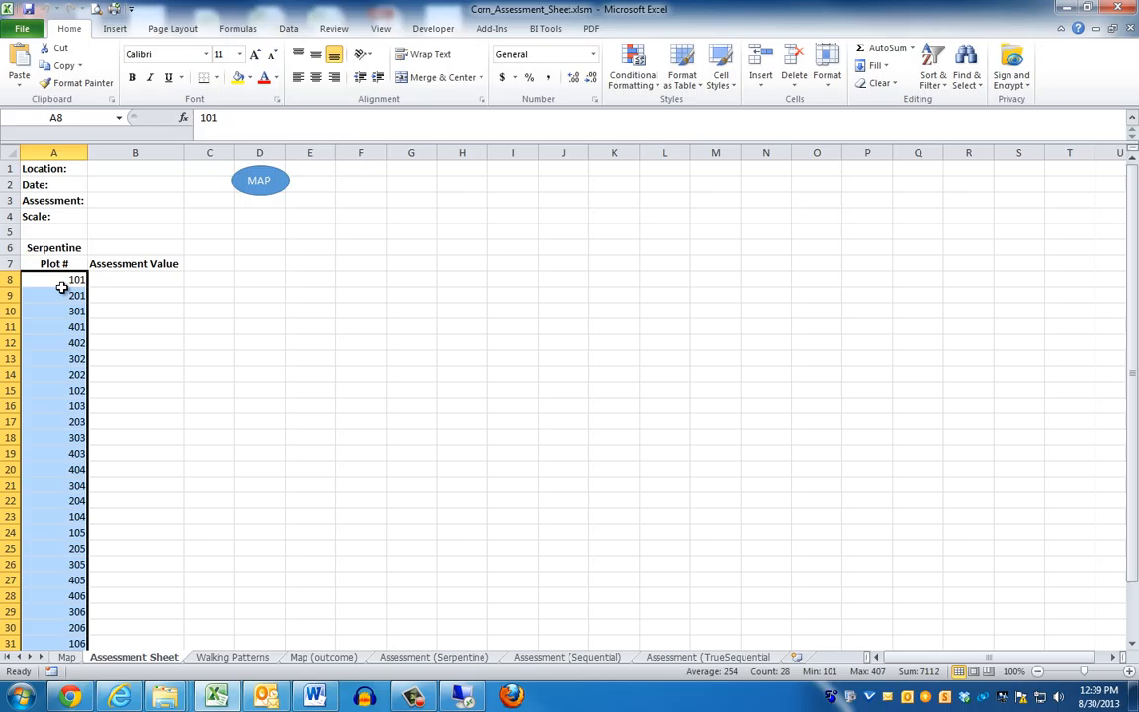
{"action": "left_click", "coordinate": [168, 421]}
{"action": "scroll", "coordinate": [40, 437], "scroll_direction": "down", "scroll_amount": 2}
{"action": "scroll", "coordinate": [76, 447], "scroll_direction": "up", "scroll_amount": 2}
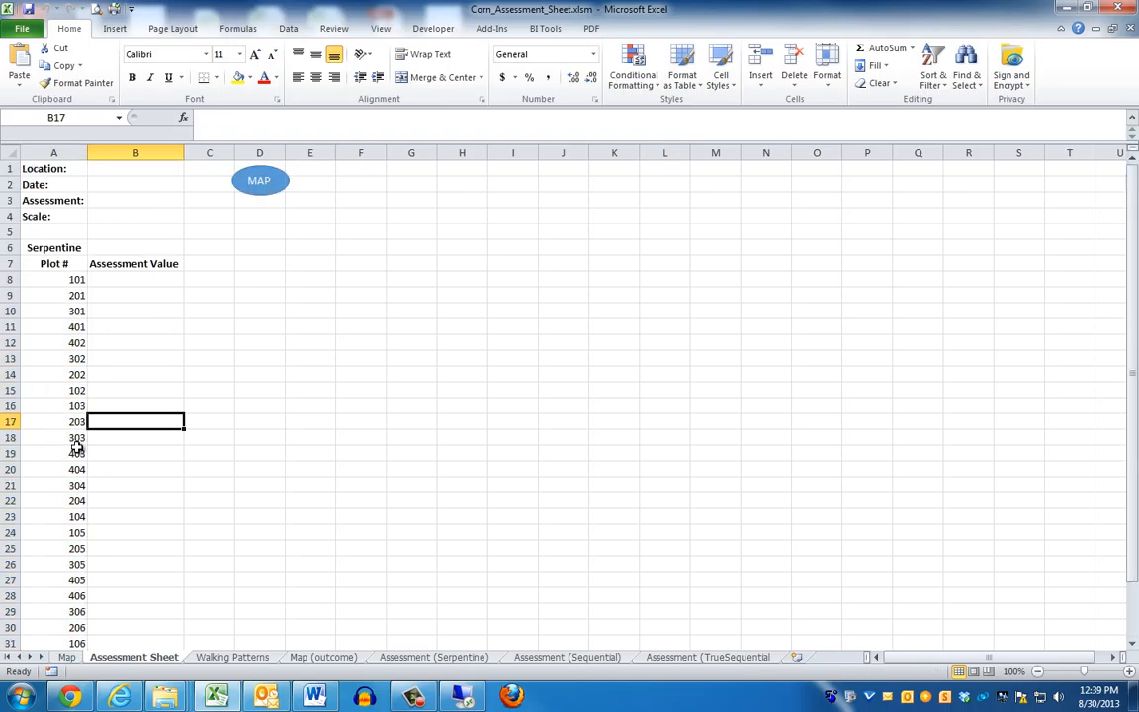
Go to the Map sheet using the Assessment Sheet's map shape and examine the generated plot grid in A1:G4.
{"action": "left_click", "coordinate": [257, 197]}
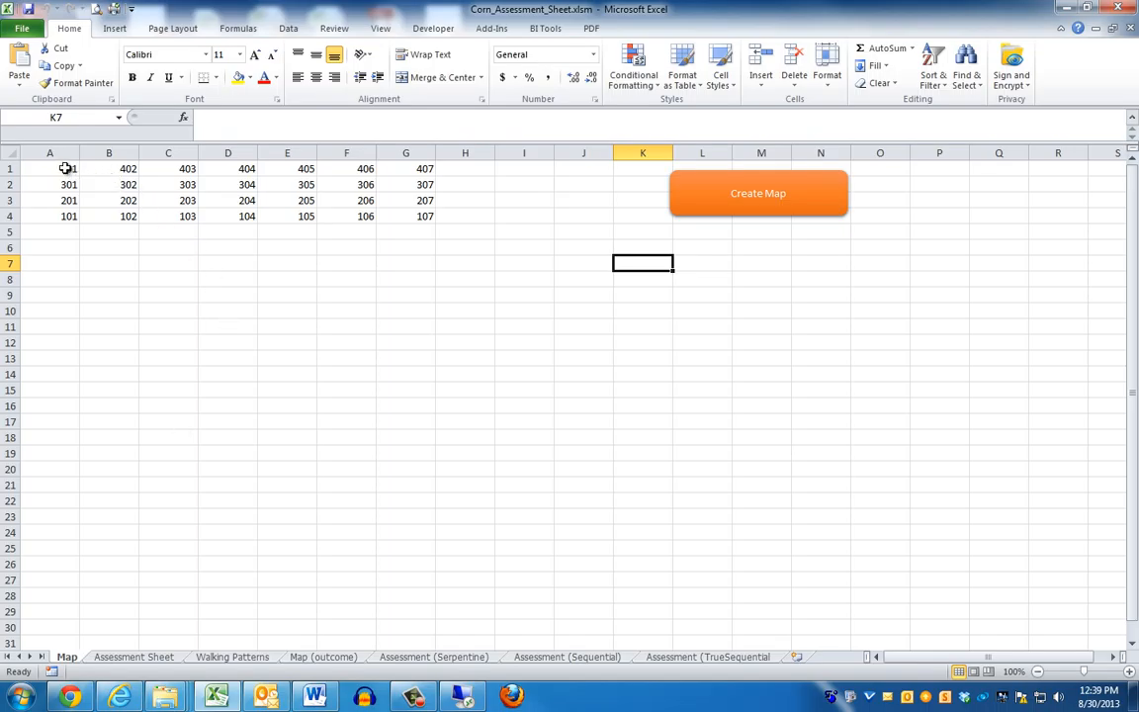
{"action": "left_click_drag", "start_coordinate": [66, 169], "coordinate": [401, 219]}
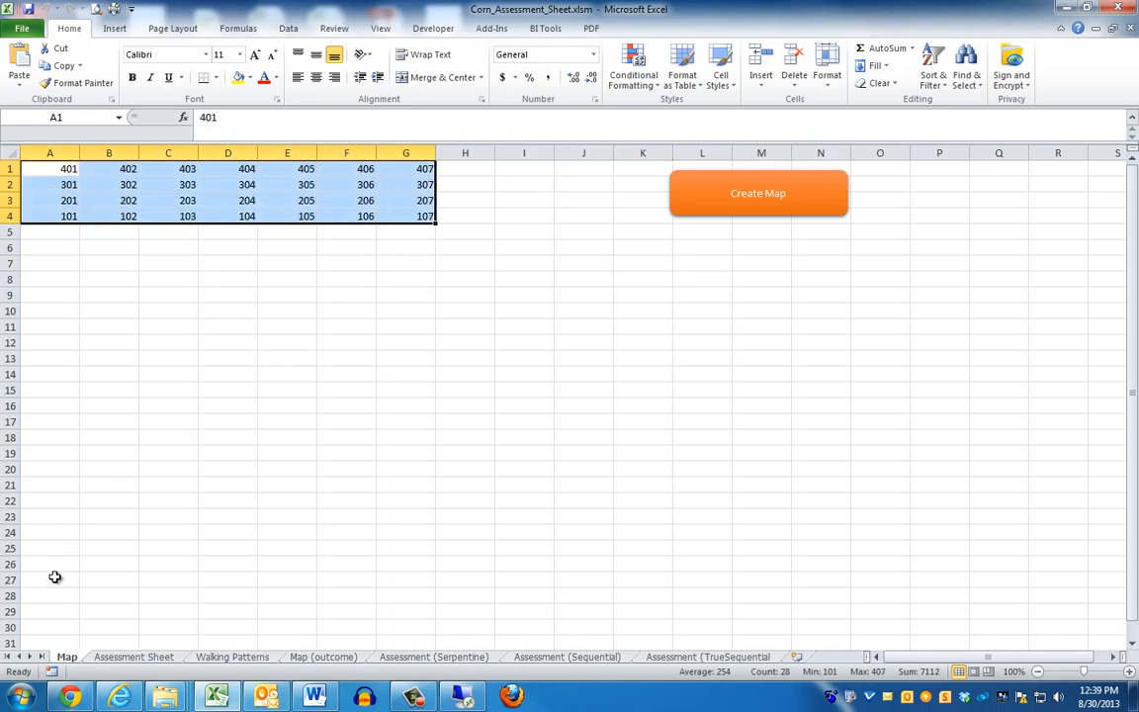
Generate a new map and assessment sheet with Range 4, Plots 7 and the Sequential walking pattern.
{"action": "left_click", "coordinate": [725, 210]}
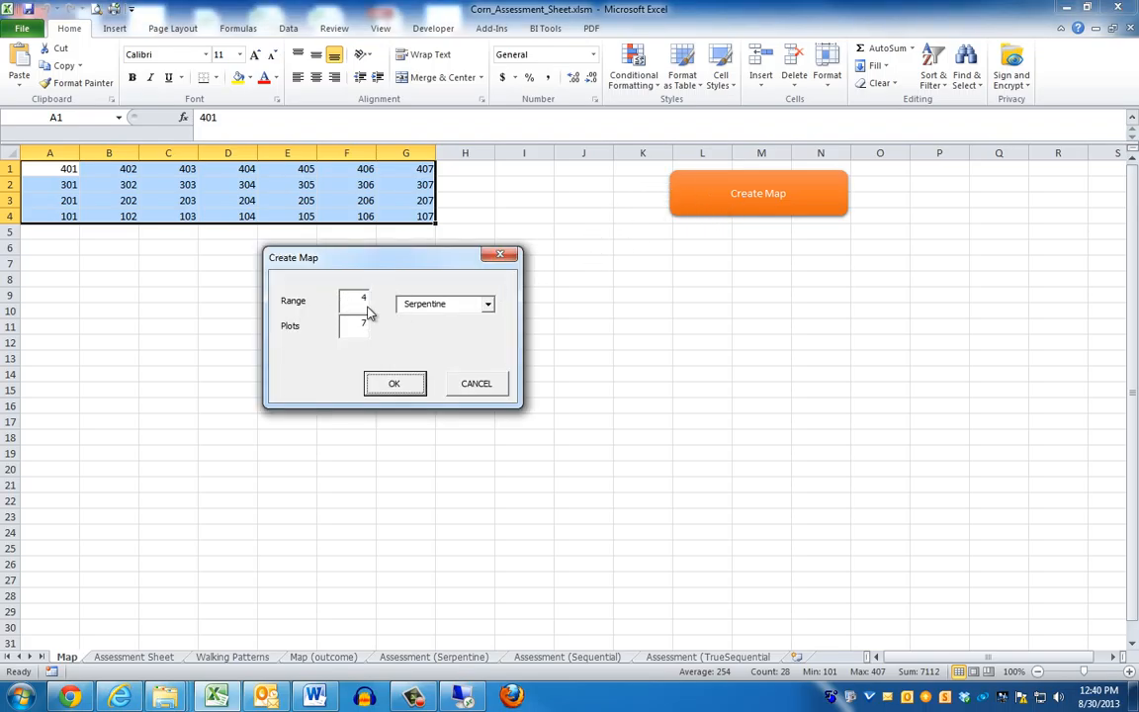
{"action": "left_click", "coordinate": [485, 307]}
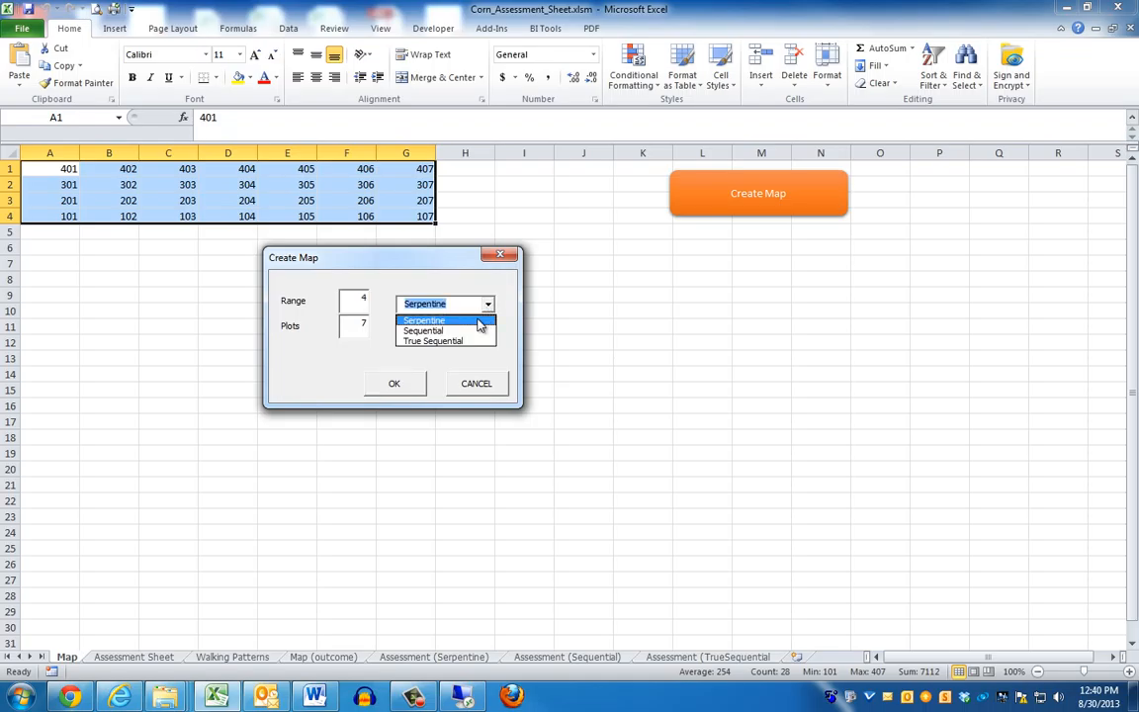
{"action": "left_click", "coordinate": [452, 332]}
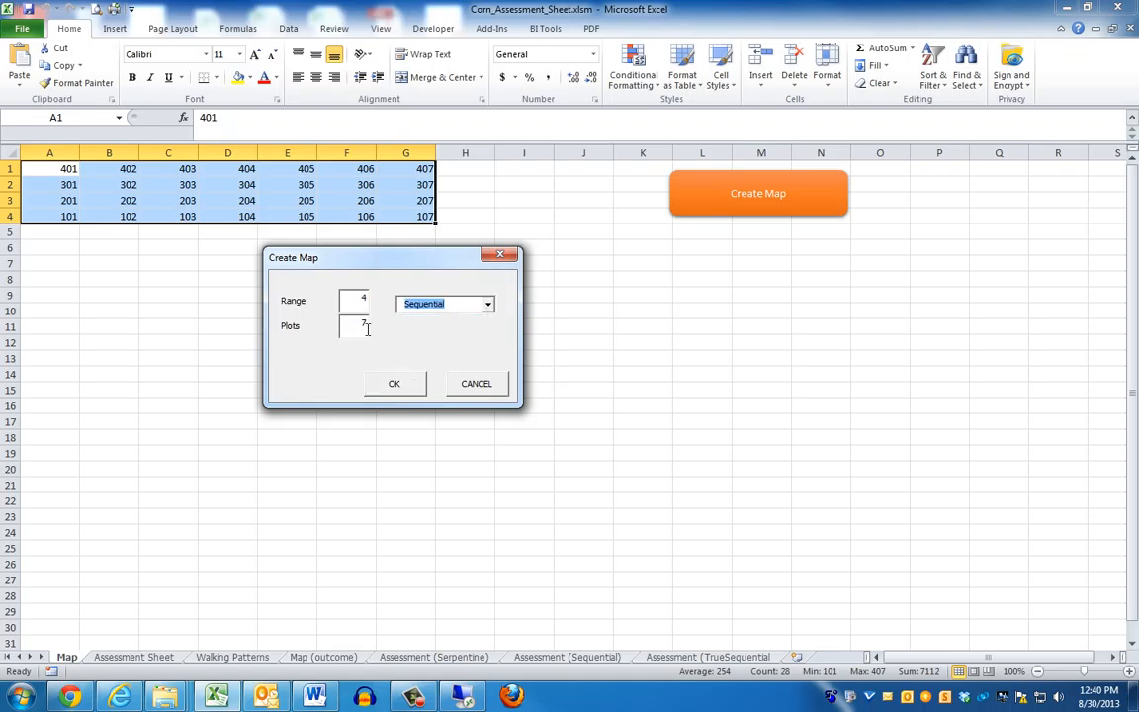
{"action": "left_click", "coordinate": [393, 385]}
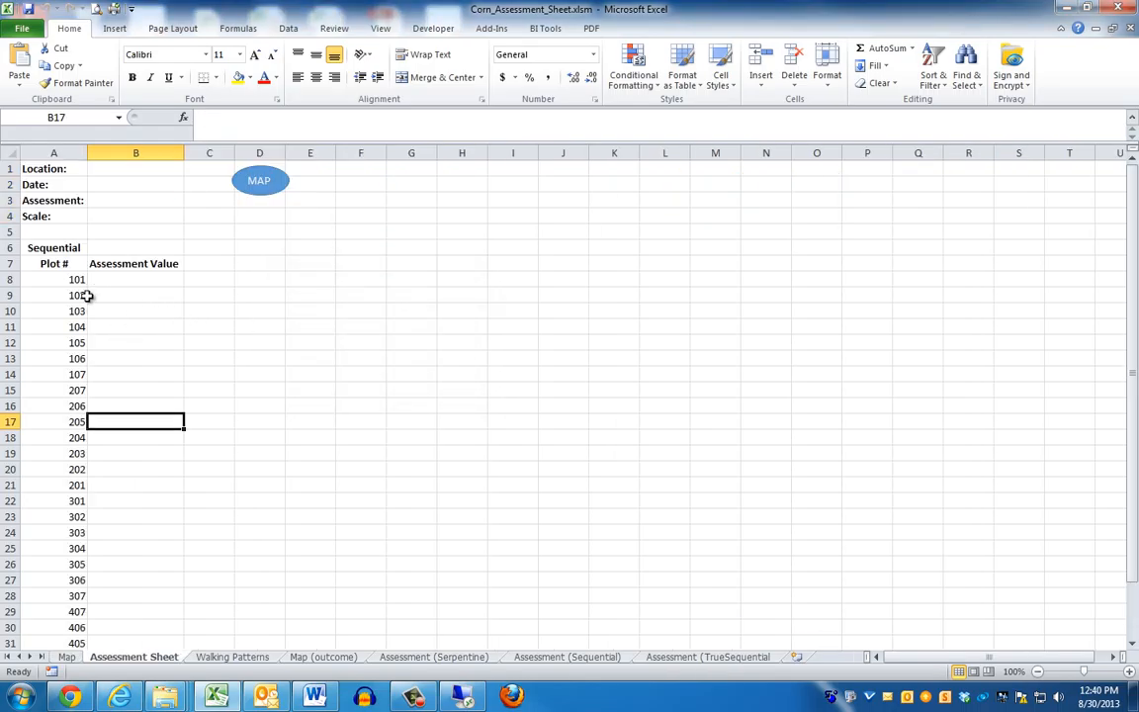
Inspect the generated plot order in A8:A35 and the walking pattern heading in A6.
{"action": "left_click_drag", "start_coordinate": [69, 280], "coordinate": [57, 631]}
{"action": "scroll", "coordinate": [111, 527], "scroll_direction": "up", "scroll_amount": 2}
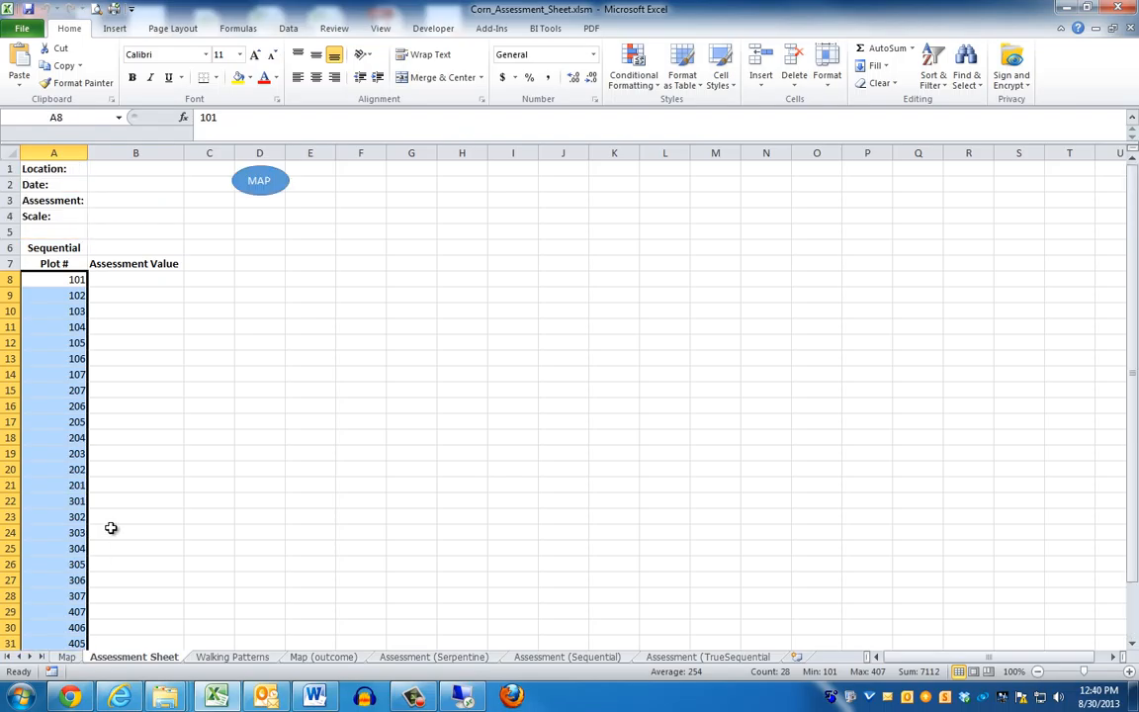
{"action": "left_click", "coordinate": [139, 358]}
{"action": "left_click", "coordinate": [61, 247]}
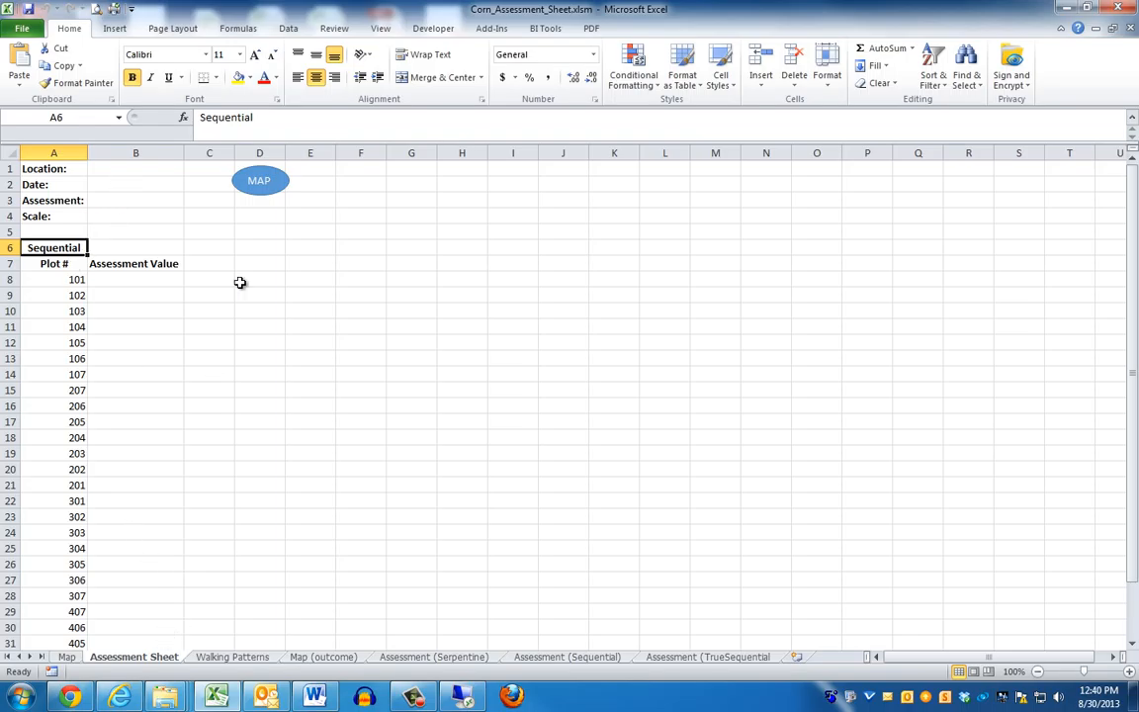
Return to the Map sheet and generate the map with Range 4, Plots 7 and the True Sequential pattern.
{"action": "left_click", "coordinate": [259, 180]}
{"action": "left_click", "coordinate": [724, 194]}
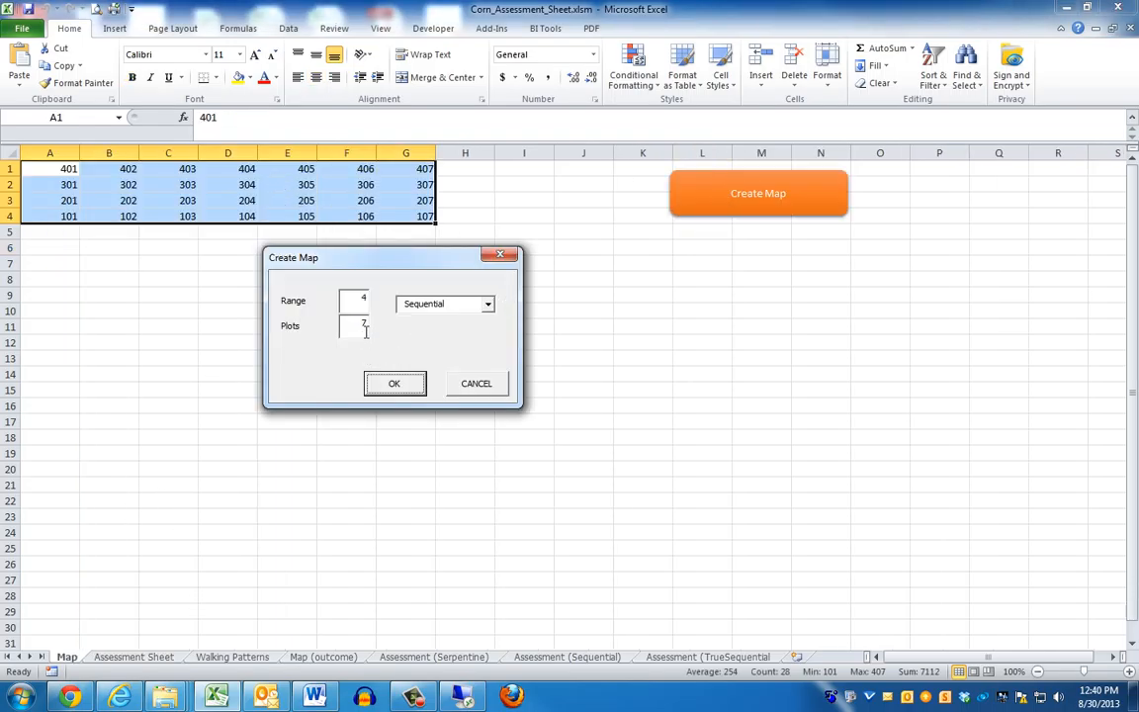
{"action": "left_click", "coordinate": [485, 305]}
{"action": "left_click", "coordinate": [465, 339]}
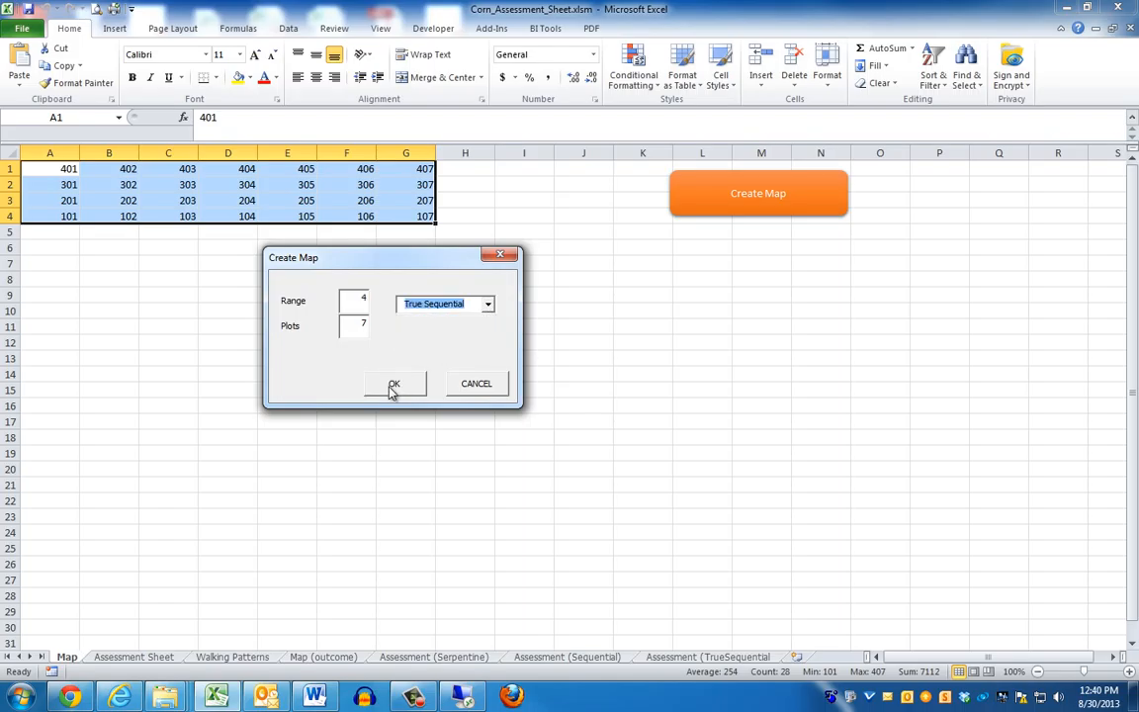
{"action": "left_click", "coordinate": [392, 387]}
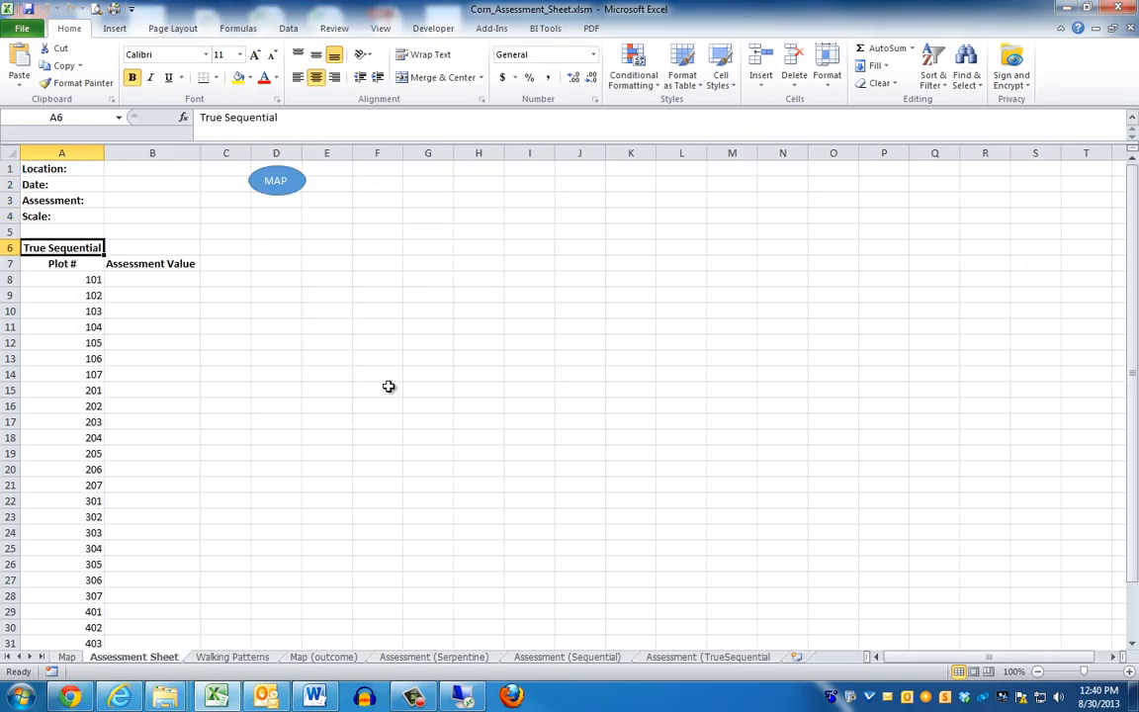
Review the full True Sequential plot list on the Assessment Sheet, from A8 through A35.
{"action": "left_click", "coordinate": [155, 311]}
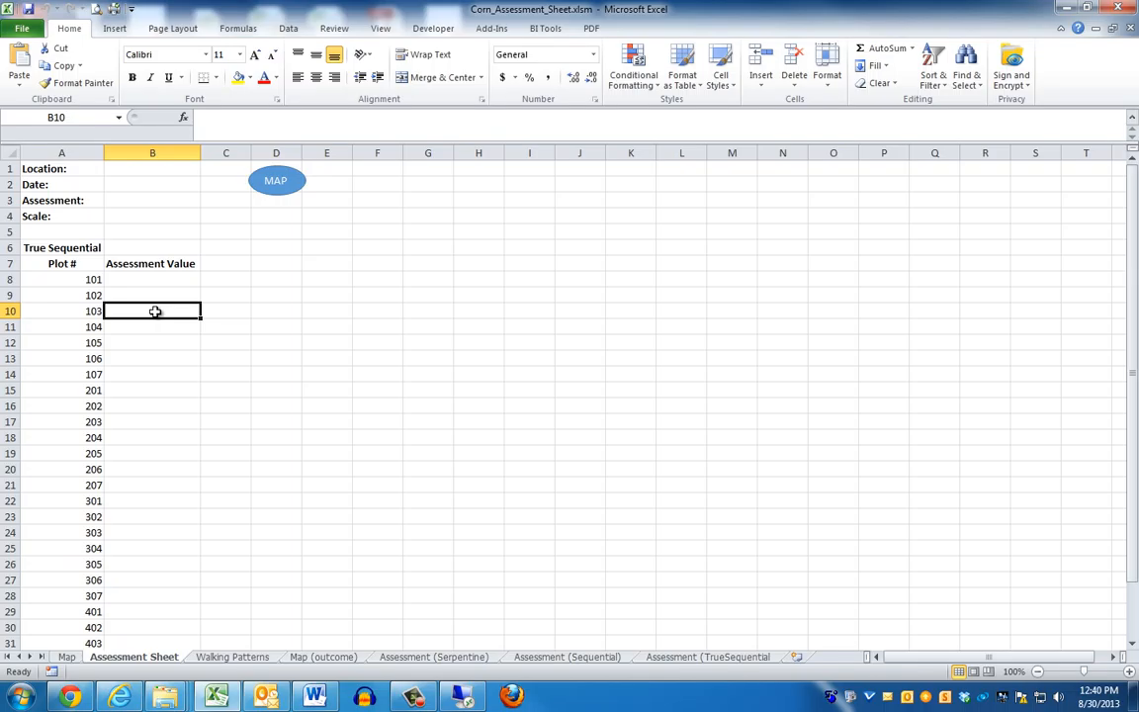
{"action": "scroll", "coordinate": [155, 312], "scroll_direction": "down", "scroll_amount": 4}
{"action": "scroll", "coordinate": [155, 311], "scroll_direction": "up", "scroll_amount": 2}
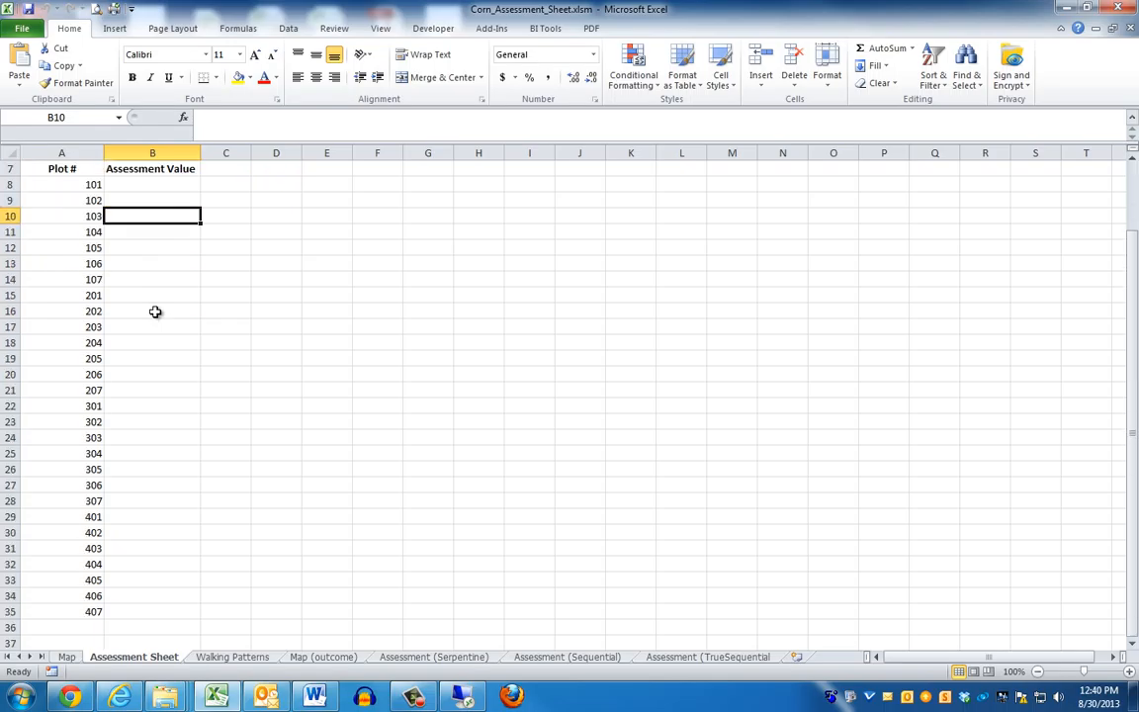
{"action": "scroll", "coordinate": [155, 311], "scroll_direction": "up", "scroll_amount": 1}
{"action": "scroll", "coordinate": [155, 312], "scroll_direction": "up", "scroll_amount": 1}
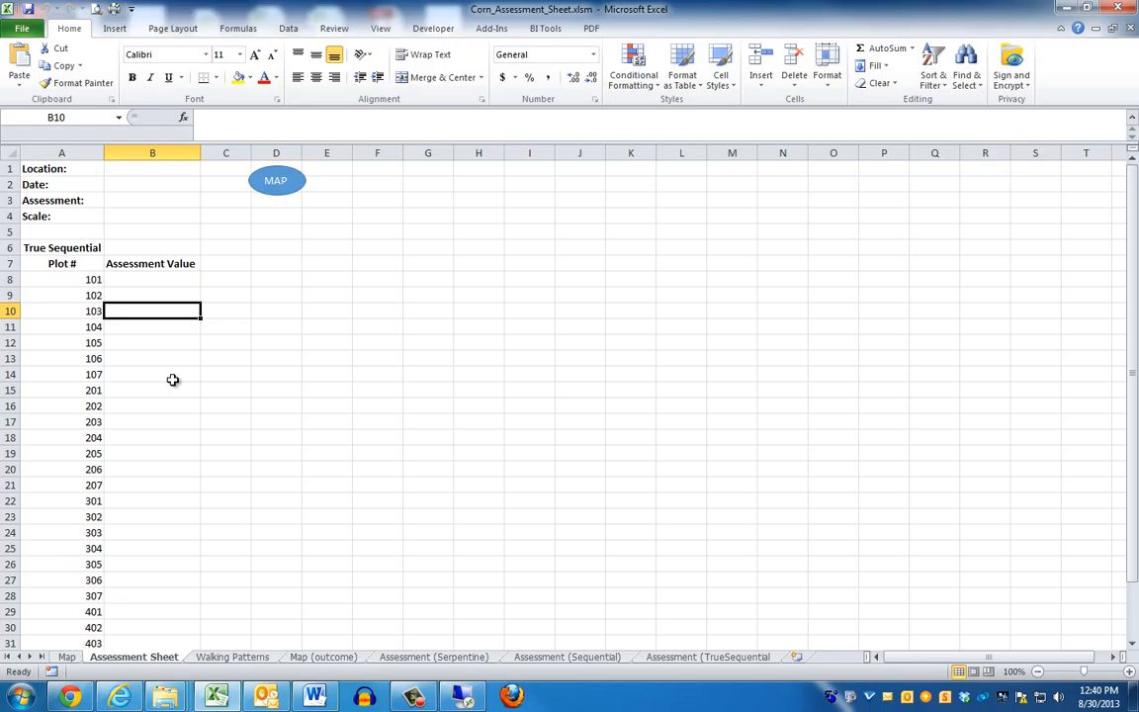
{"action": "scroll", "coordinate": [172, 379], "scroll_direction": "down", "scroll_amount": 2}
{"action": "scroll", "coordinate": [172, 380], "scroll_direction": "up", "scroll_amount": 2}
{"action": "scroll", "coordinate": [172, 380], "scroll_direction": "down", "scroll_amount": 3}
{"action": "scroll", "coordinate": [172, 379], "scroll_direction": "up", "scroll_amount": 3}
Look over the blank Assessment Value cells beside the first plot numbers, ending at B8.
{"action": "left_click", "coordinate": [164, 362]}
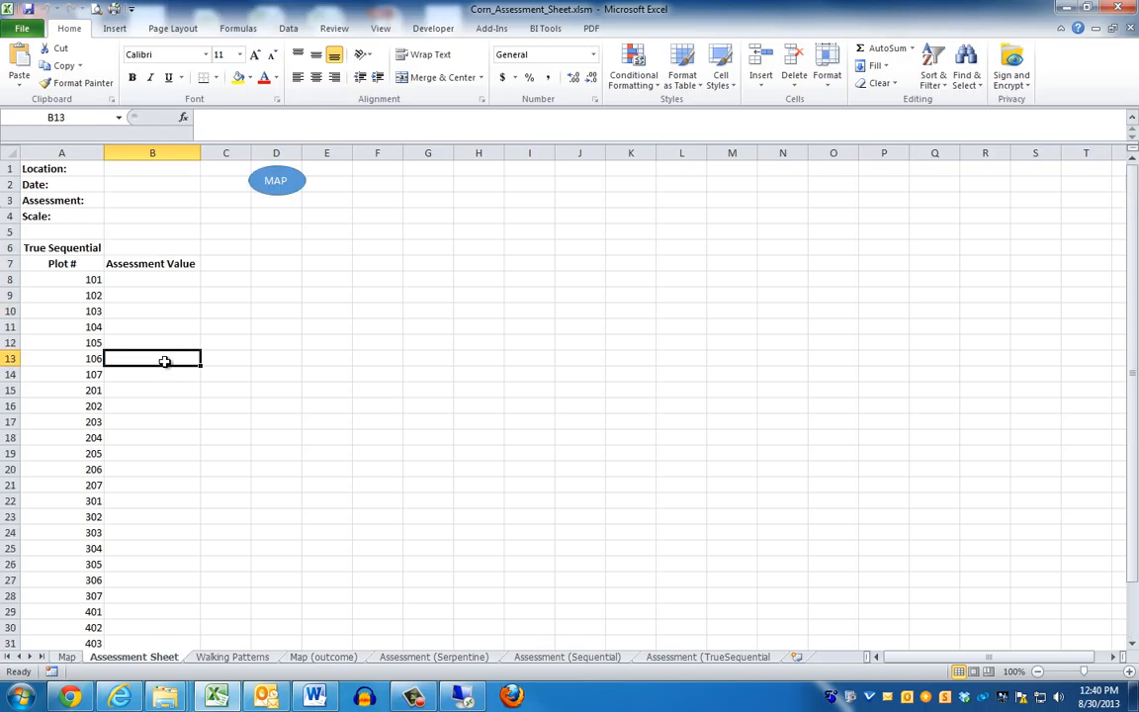
{"action": "left_click", "coordinate": [157, 324]}
{"action": "left_click", "coordinate": [157, 296]}
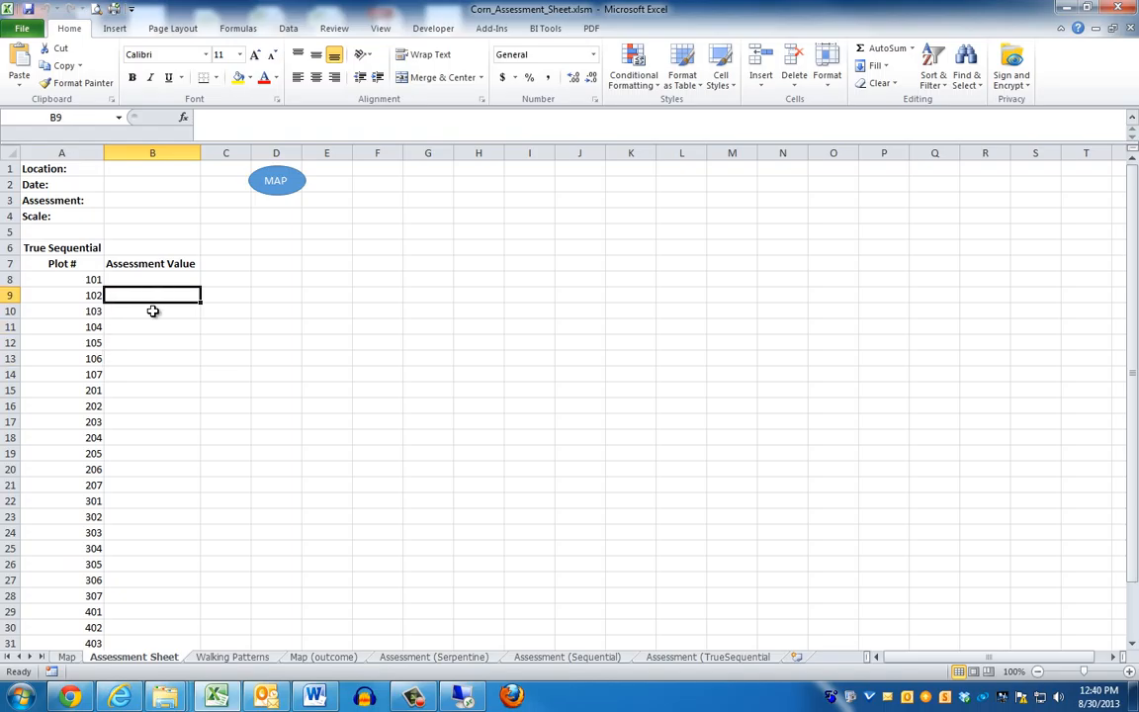
{"action": "left_click", "coordinate": [154, 311]}
{"action": "left_click", "coordinate": [156, 280]}
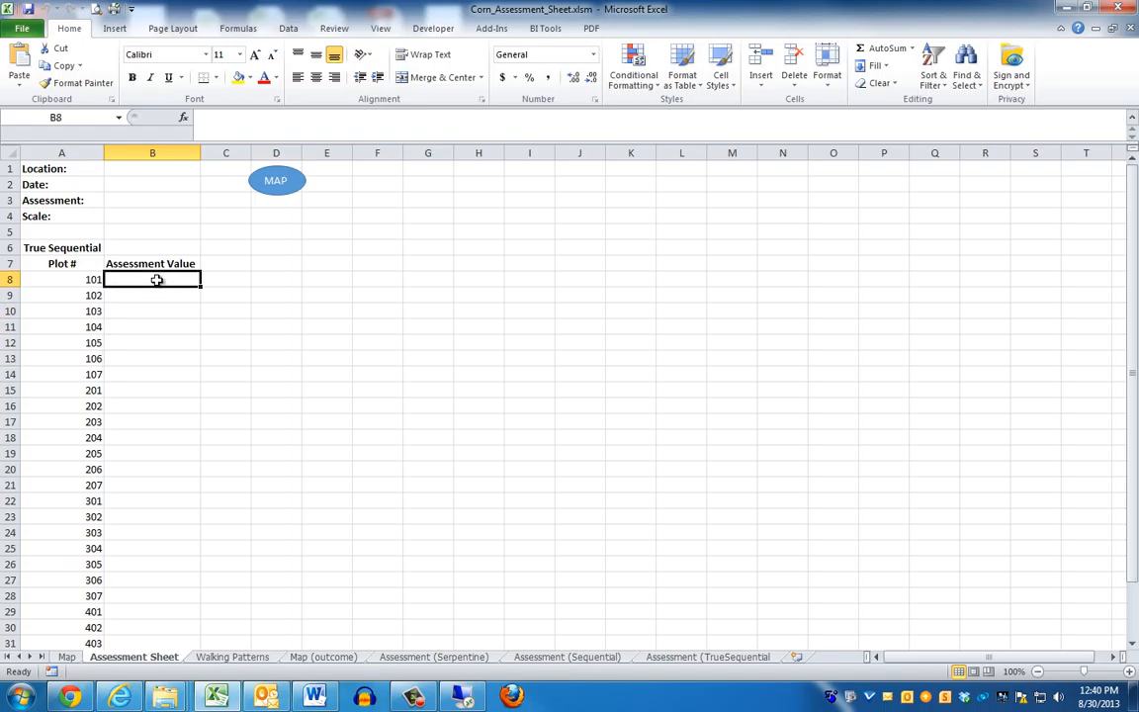